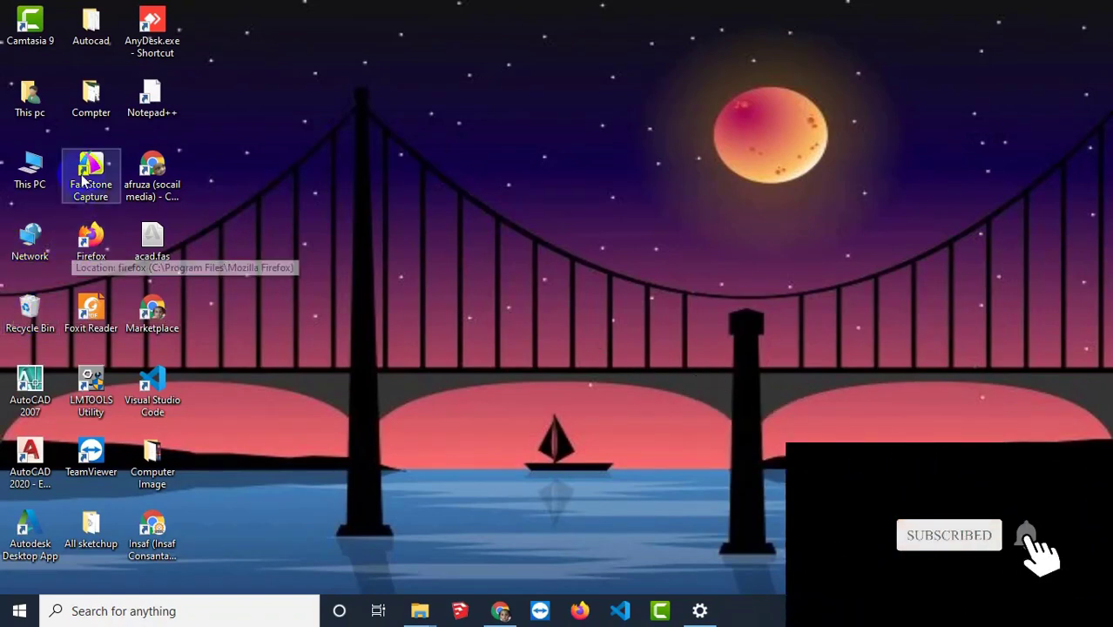
# Refresh the desktop and display its shortcuts as large icons.
pyautogui.rightClick(353, 123)
pyautogui.click(396, 172)
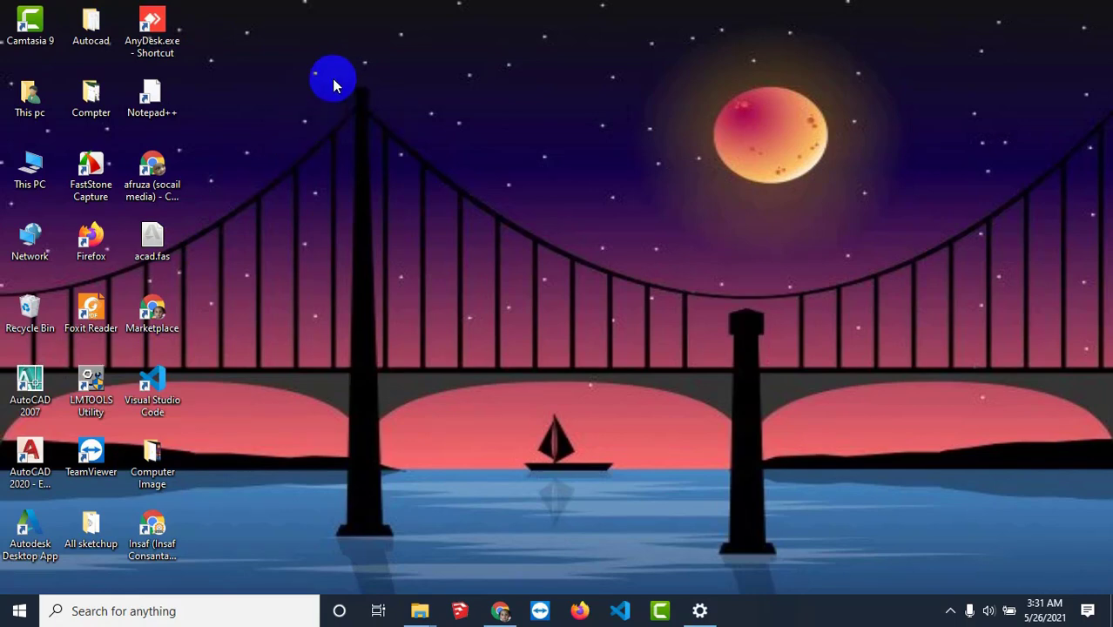
pyautogui.rightClick(333, 80)
pyautogui.moveTo(368, 93)
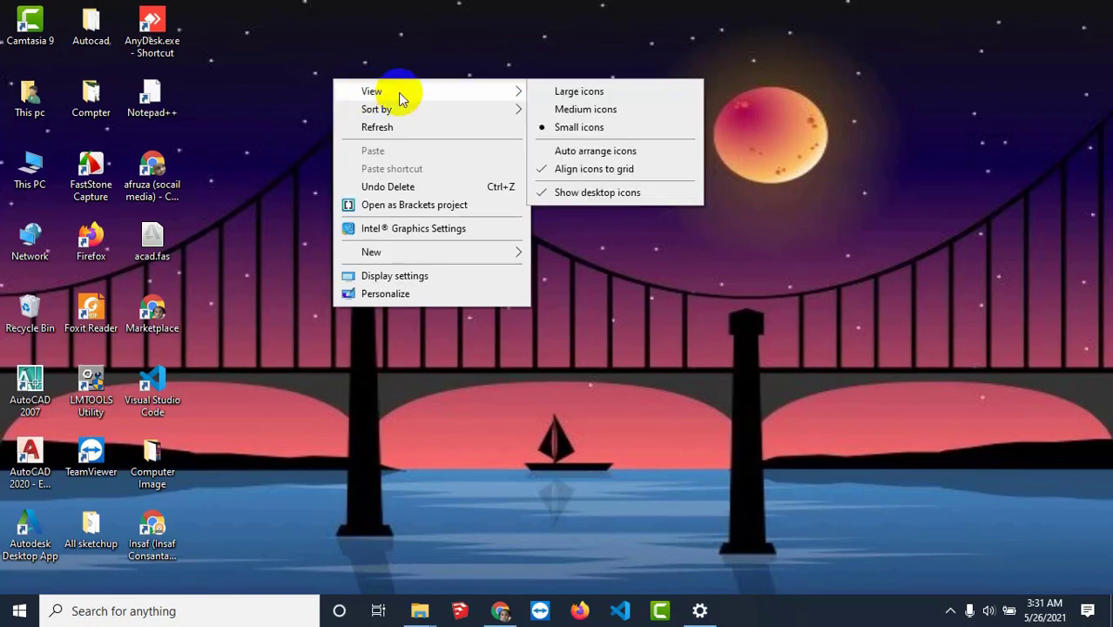
pyautogui.click(523, 90)
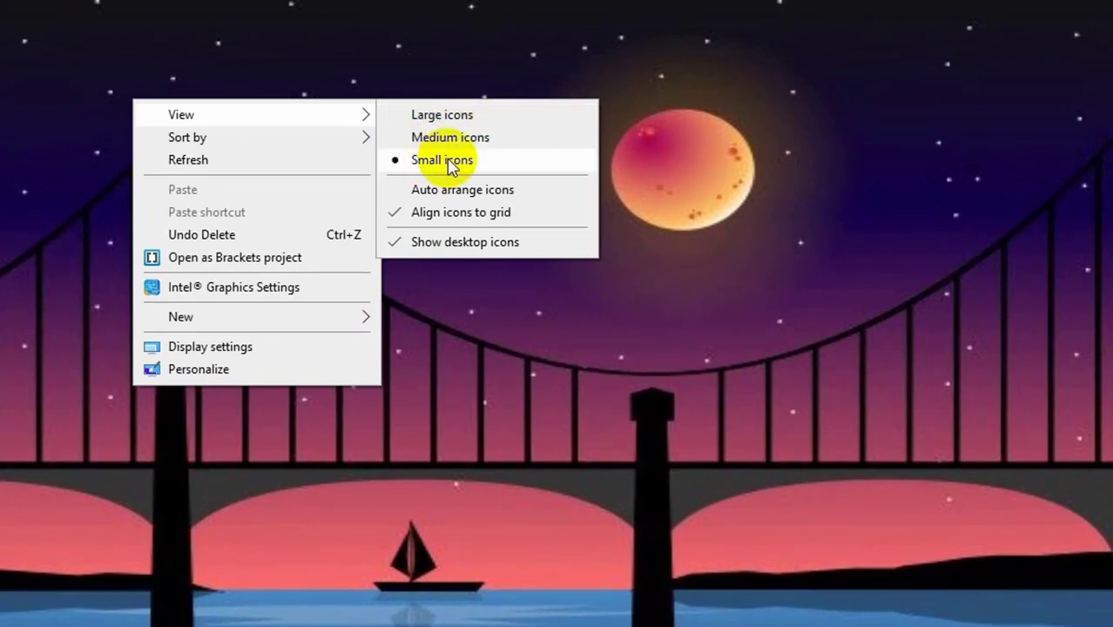
pyautogui.click(401, 120)
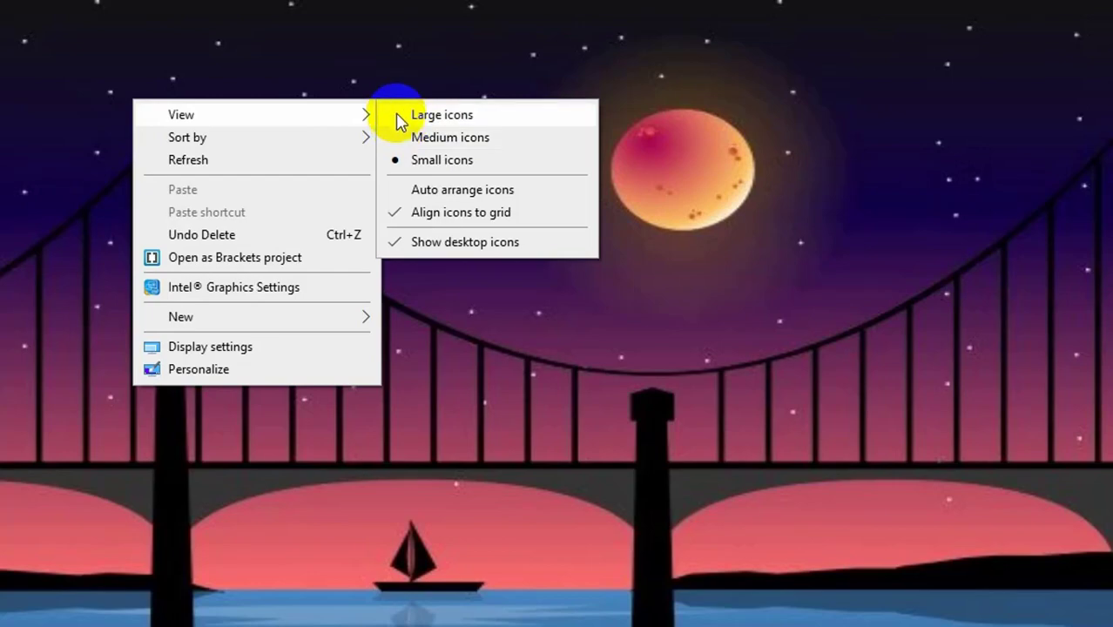
pyautogui.click(399, 117)
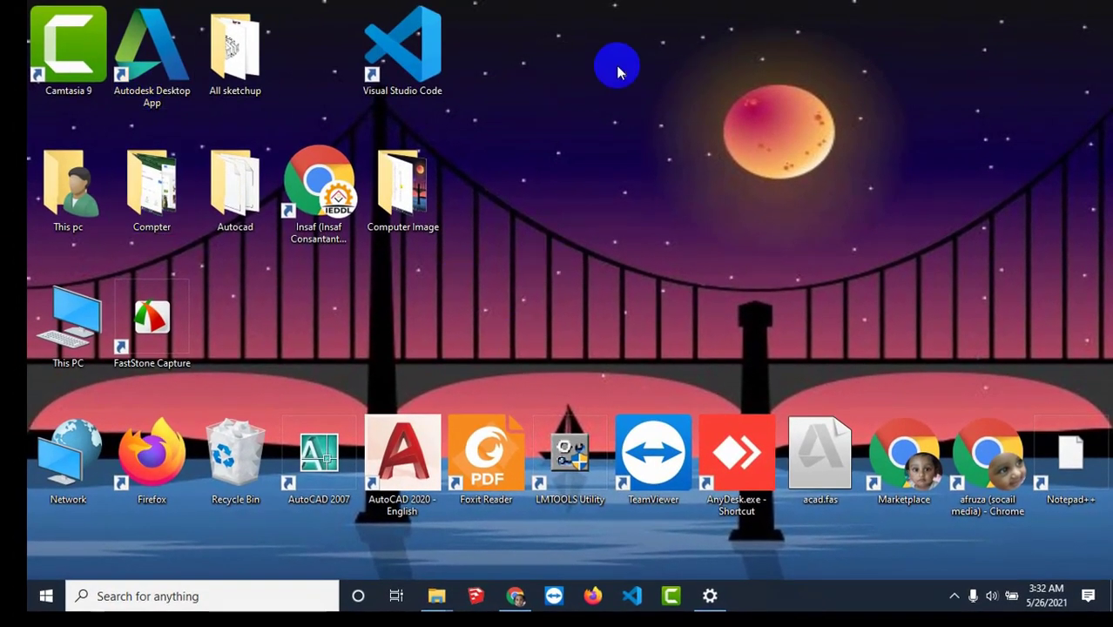
# Display the desktop shortcuts as medium icons and move the Chrome shortcut beside Computer Image to the gap below the Autocad folder.
pyautogui.rightClick(605, 68)
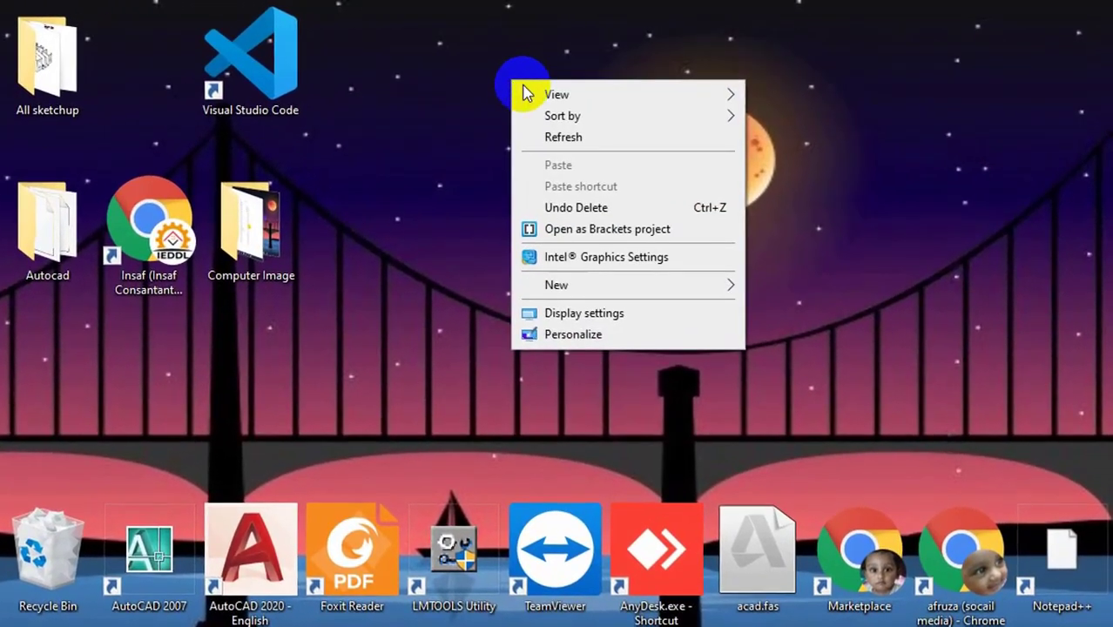
pyautogui.moveTo(619, 79)
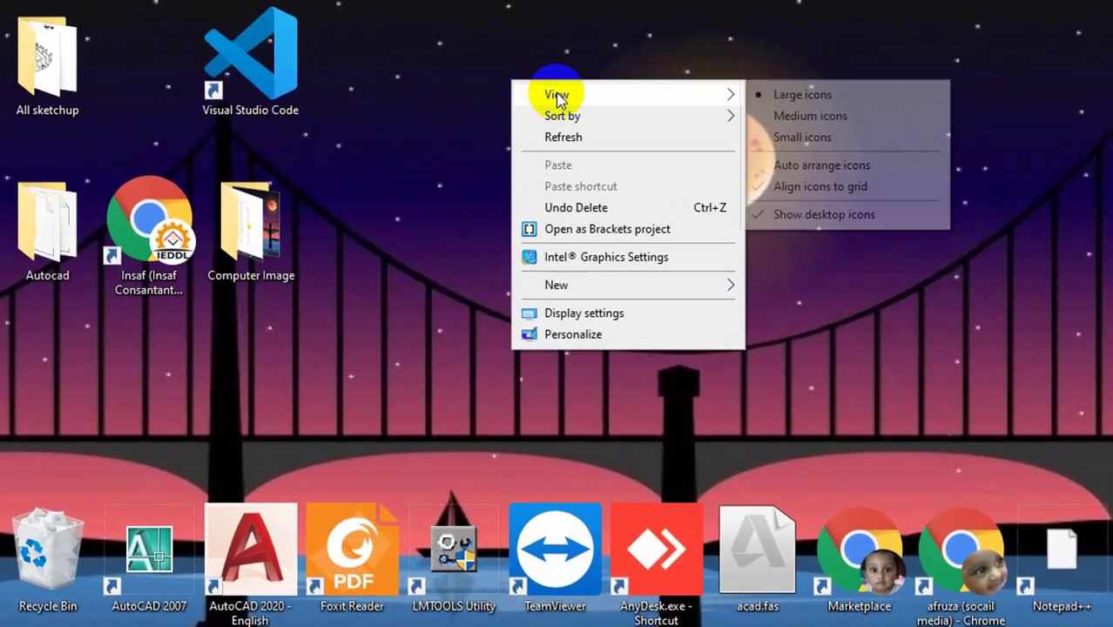
pyautogui.click(784, 117)
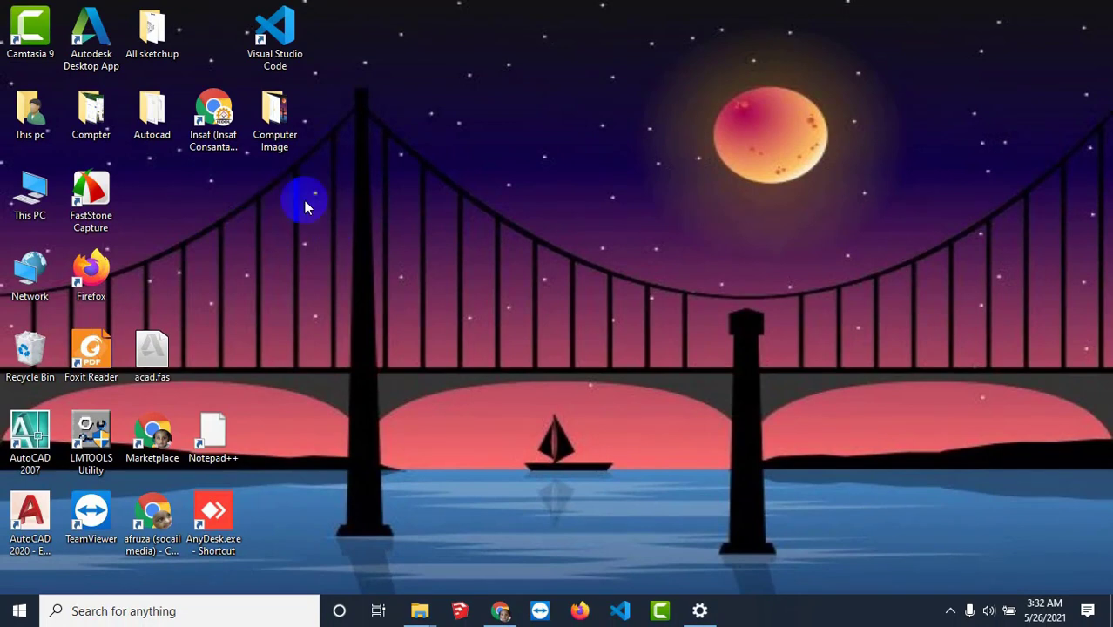
pyautogui.moveTo(231, 138); pyautogui.dragTo(170, 217)
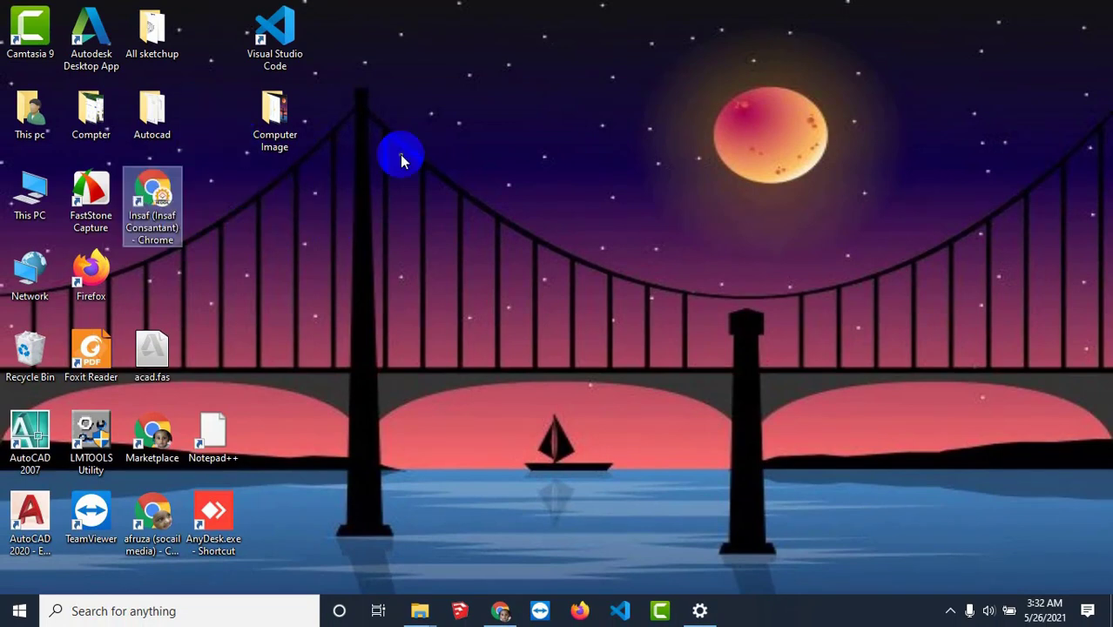
# Set the desktop view to small icons.
pyautogui.rightClick(485, 80)
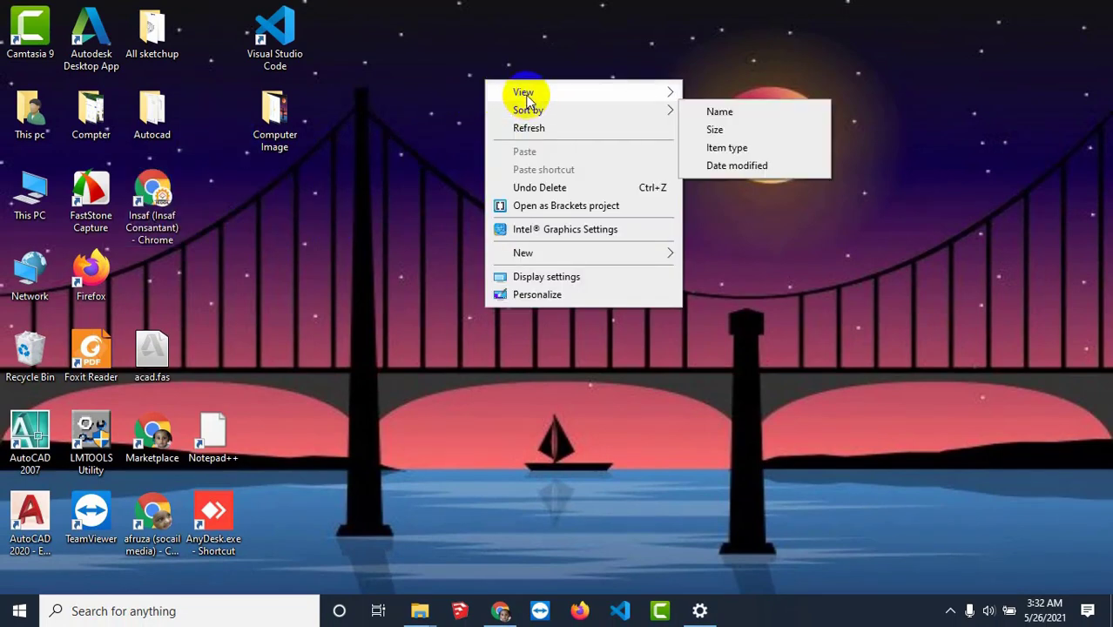
pyautogui.moveTo(581, 94)
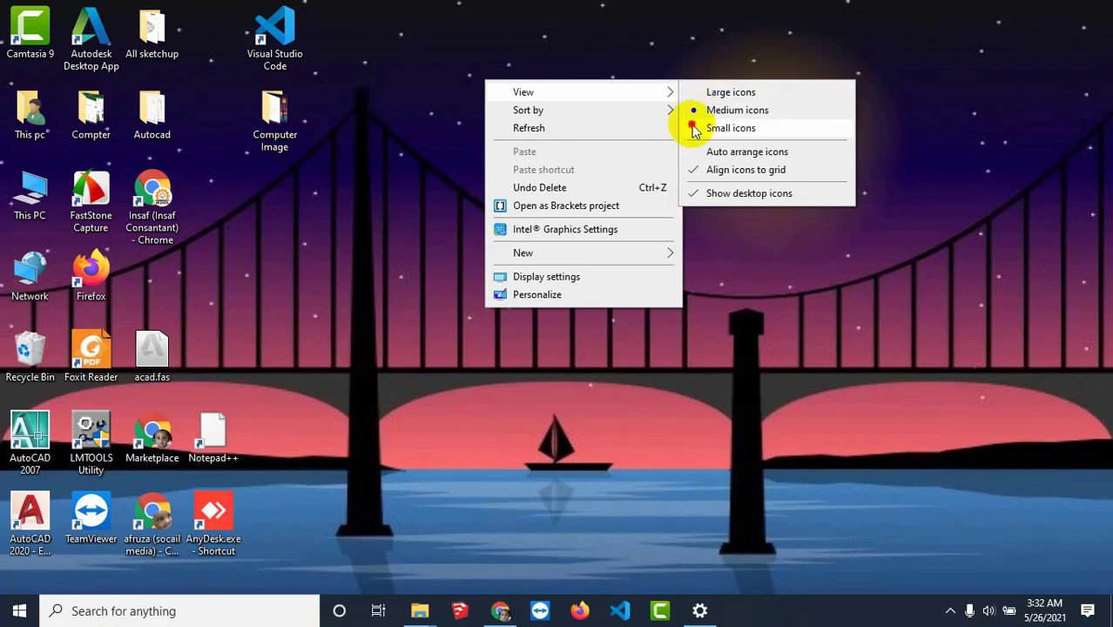
pyautogui.click(695, 128)
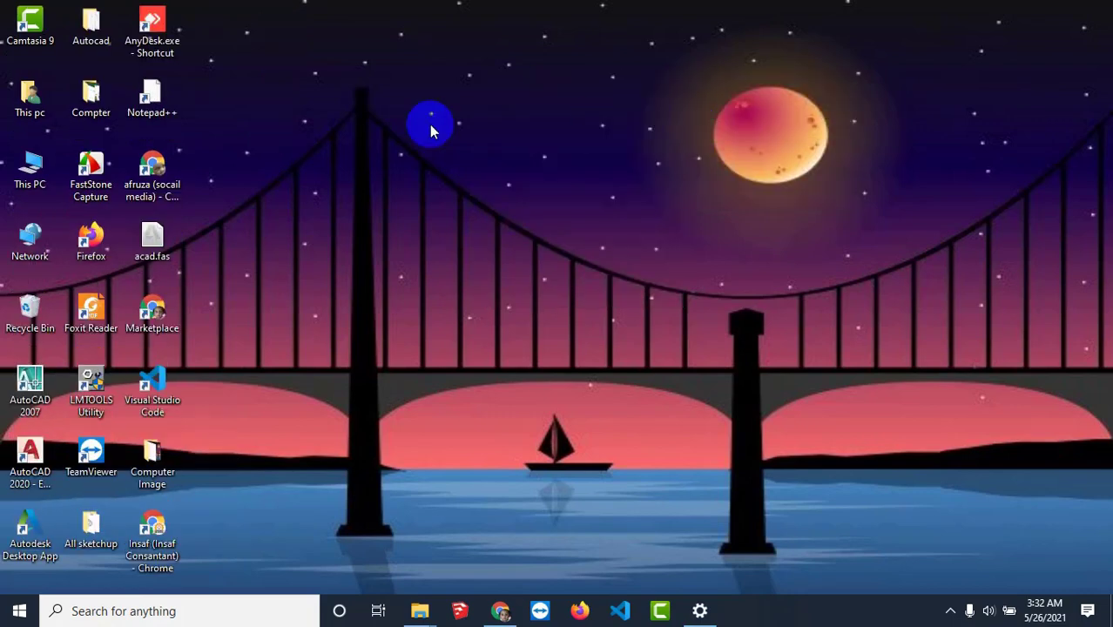
pyautogui.rightClick(428, 125)
pyautogui.moveTo(484, 139)
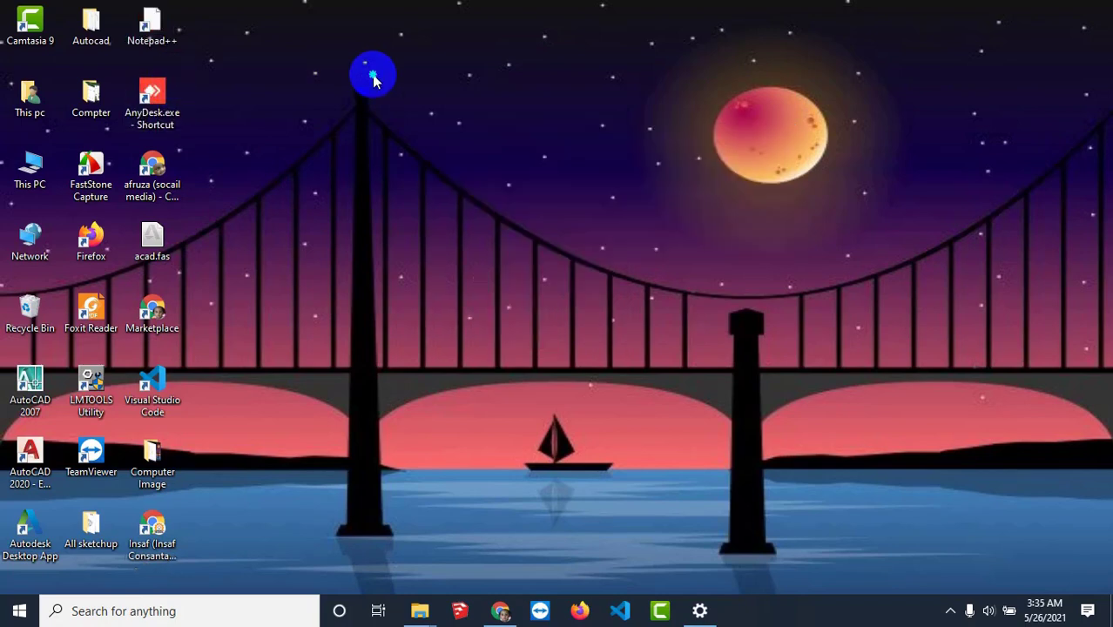
pyautogui.rightClick(374, 76)
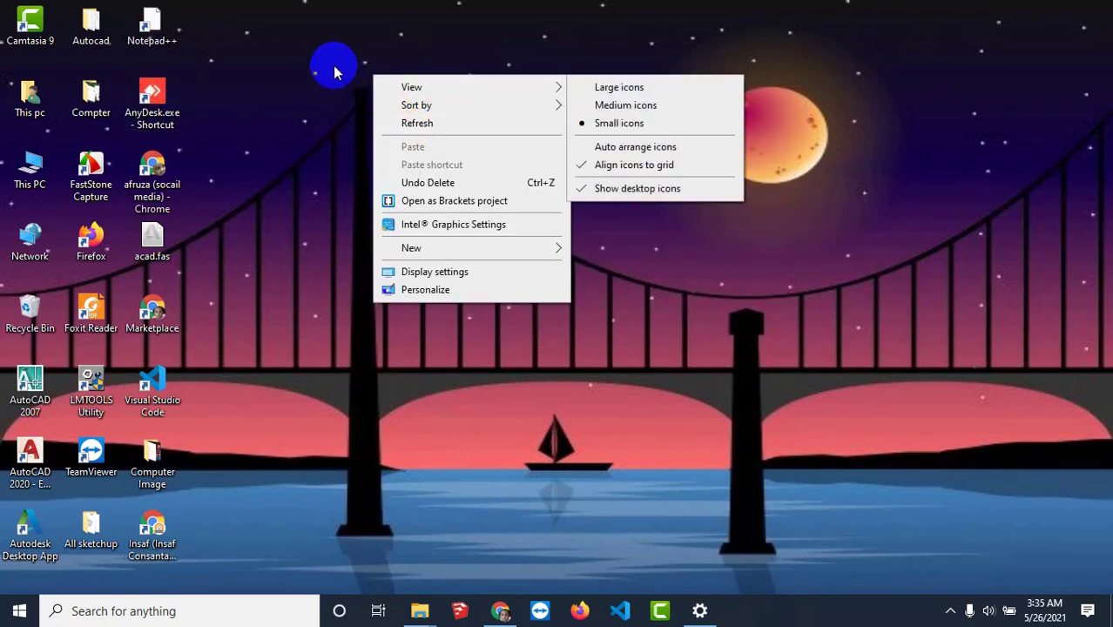
pyautogui.moveTo(414, 94)
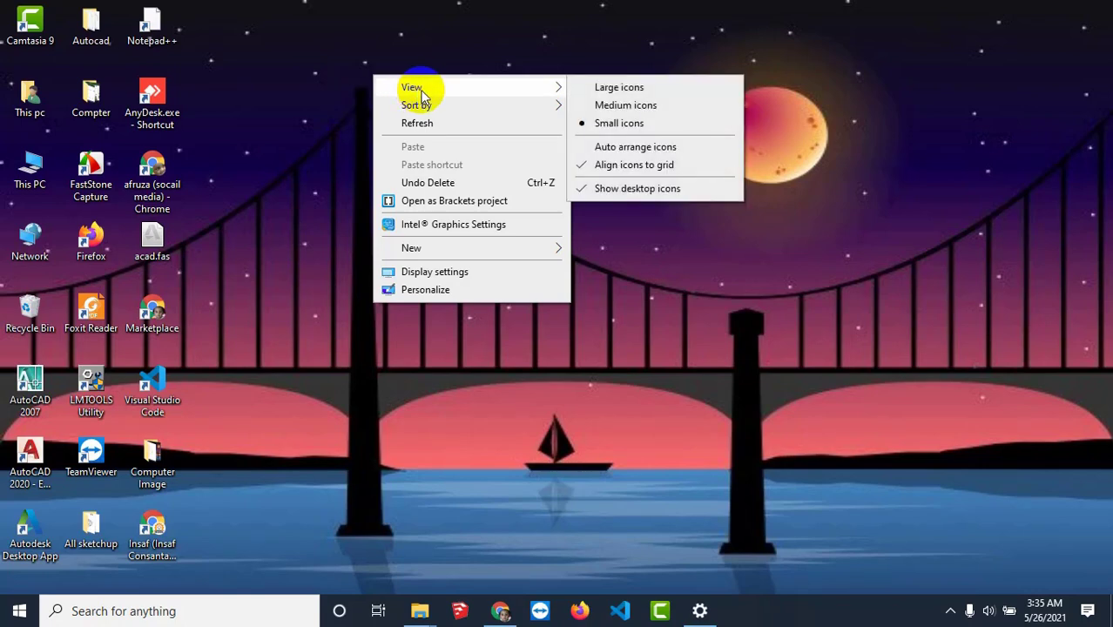
pyautogui.click(241, 118)
# Scatter the AnyDesk, social-media Chrome, acad.fas, Marketplace, Compter, Notepad++, FastStone Capture, Visual Studio Code and Firefox icons across the open desktop.
pyautogui.moveTo(168, 111); pyautogui.dragTo(501, 309)
pyautogui.click(258, 183)
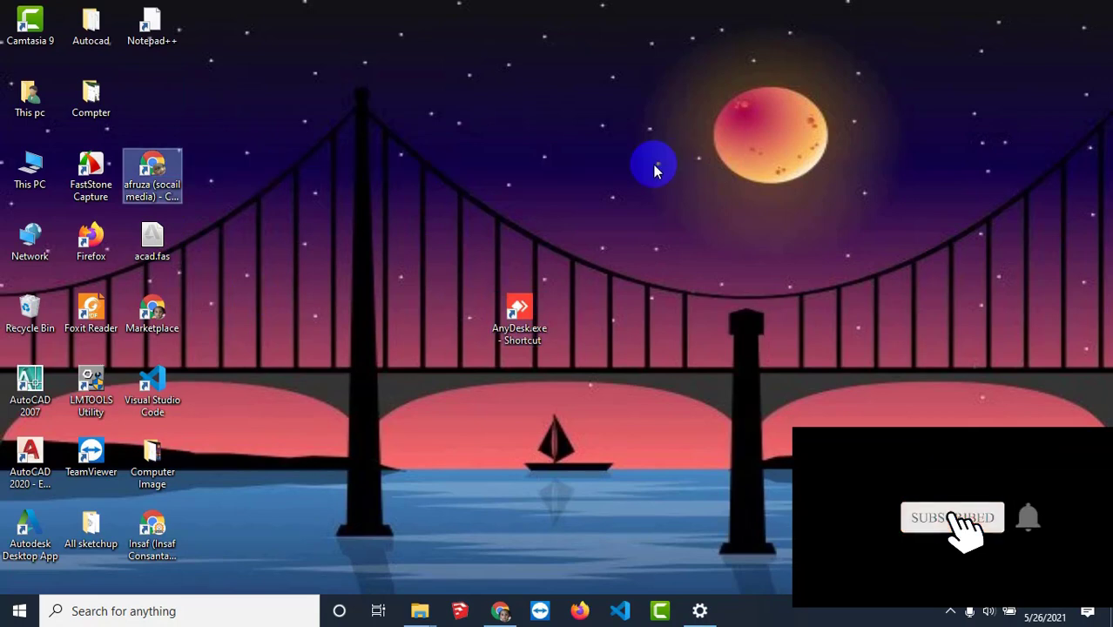
pyautogui.moveTo(159, 180); pyautogui.dragTo(587, 108)
pyautogui.moveTo(159, 256); pyautogui.dragTo(332, 406)
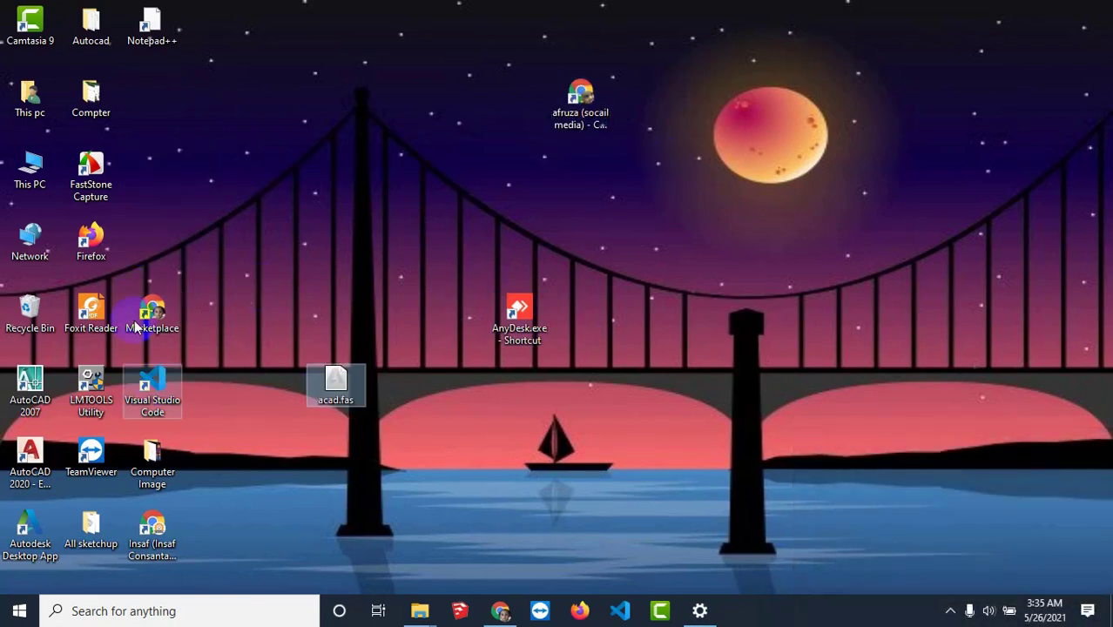
pyautogui.moveTo(153, 314); pyautogui.dragTo(397, 167)
pyautogui.moveTo(103, 106); pyautogui.dragTo(292, 253)
pyautogui.moveTo(163, 32); pyautogui.dragTo(405, 35)
pyautogui.moveTo(90, 174); pyautogui.dragTo(223, 113)
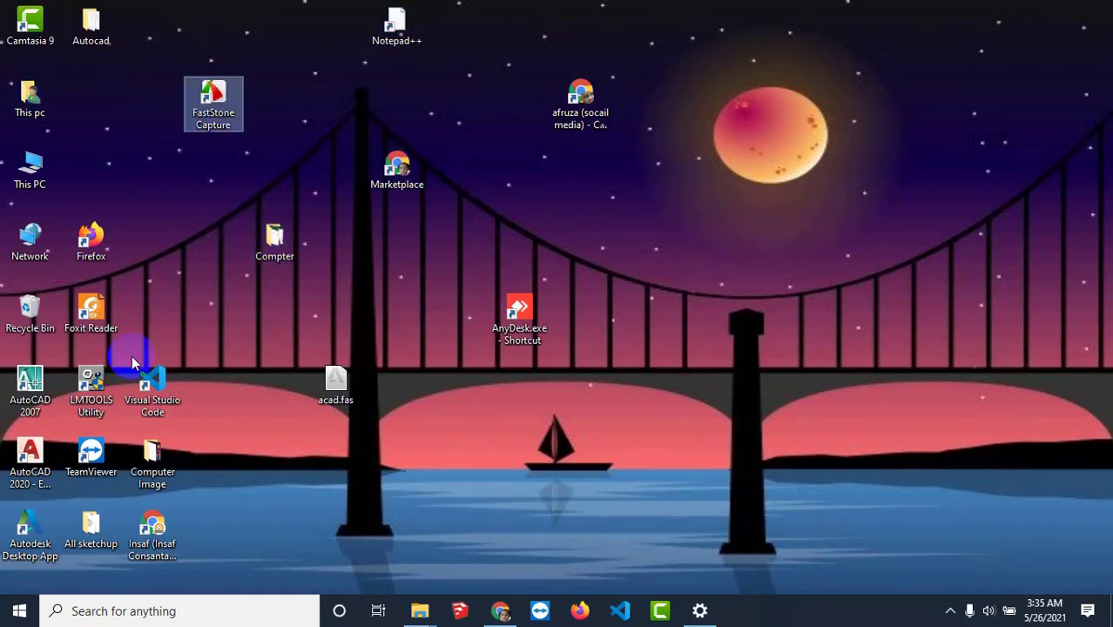
pyautogui.moveTo(147, 399); pyautogui.dragTo(492, 504)
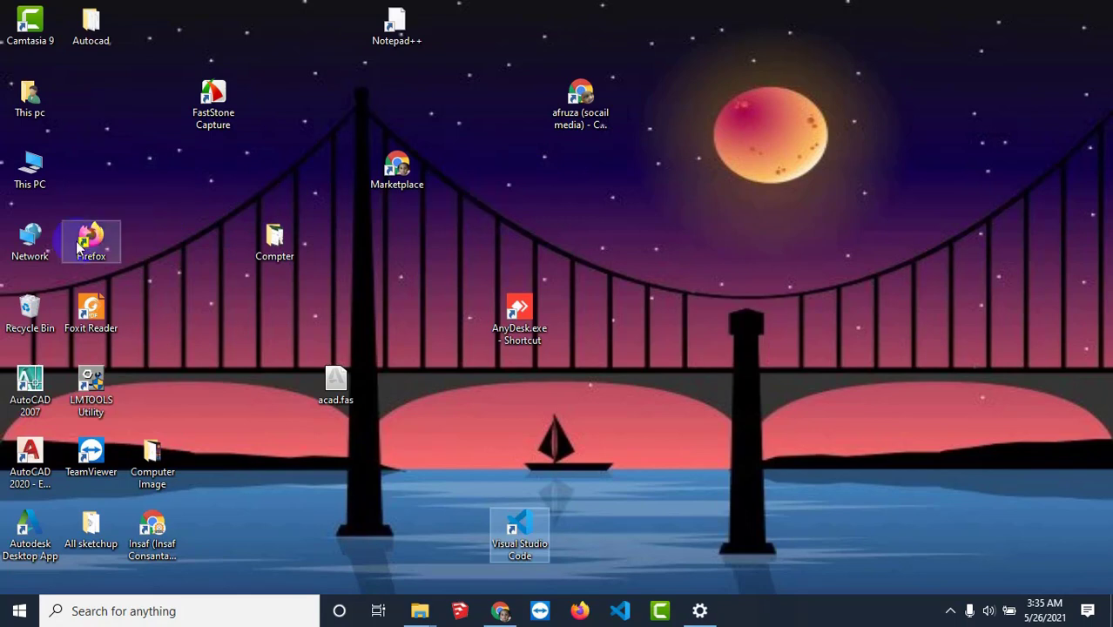
pyautogui.moveTo(90, 240); pyautogui.dragTo(697, 248)
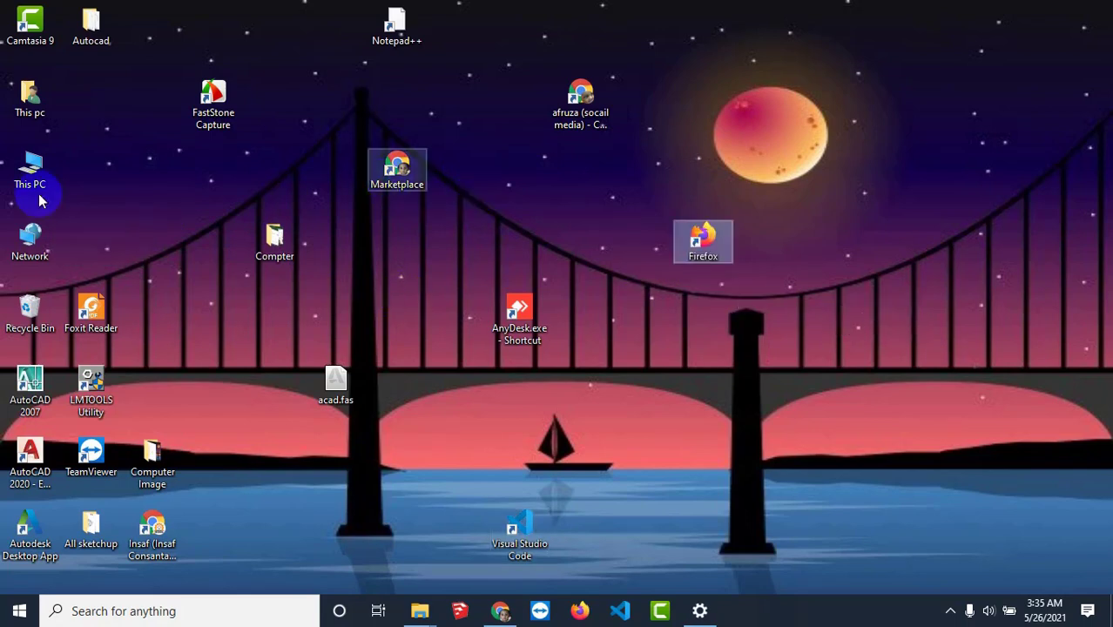
# Move the FastStone Capture, Notepad++ and Marketplace icons into the gaps in the second icon column, below the Autocad folder.
pyautogui.moveTo(214, 103); pyautogui.dragTo(91, 96)
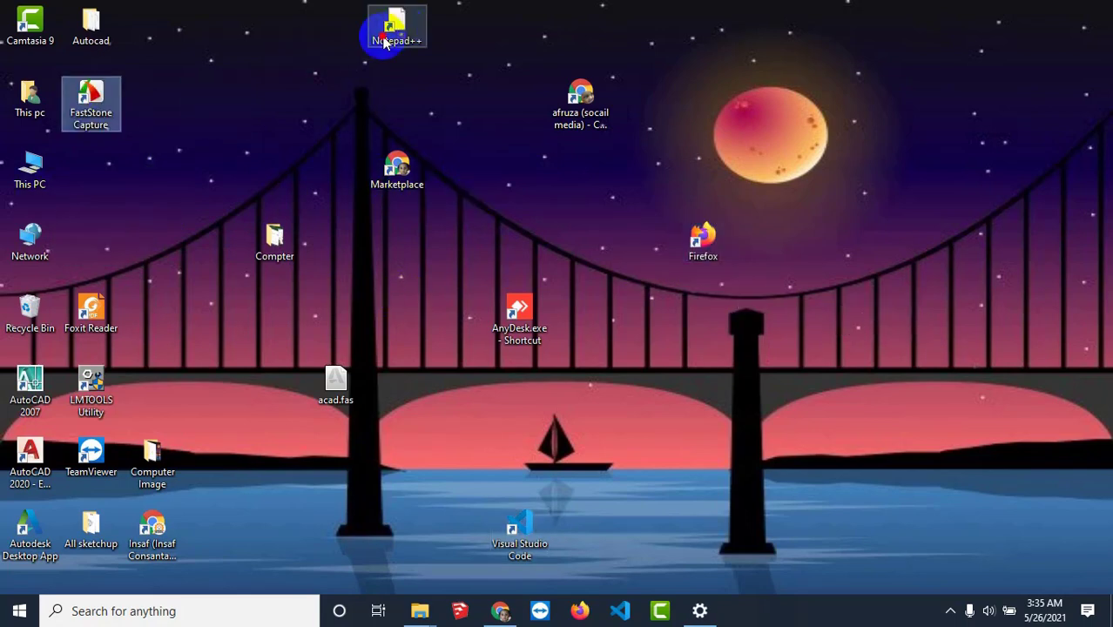
pyautogui.moveTo(390, 28); pyautogui.dragTo(97, 172)
pyautogui.moveTo(396, 165); pyautogui.dragTo(94, 240)
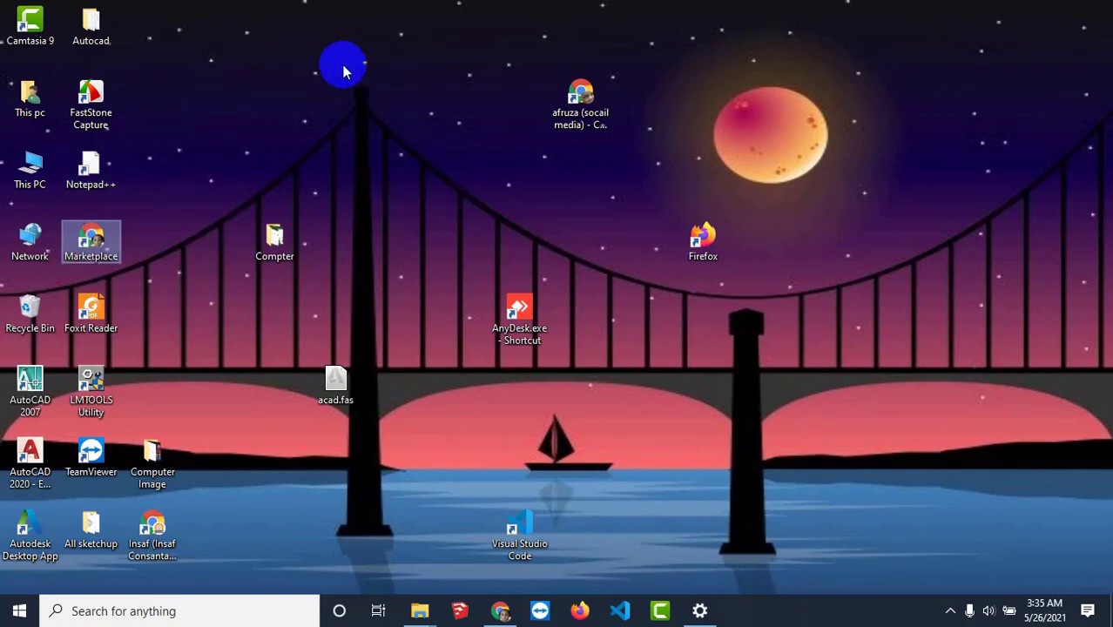
# Turn on Auto arrange icons for the desktop to bring the scattered icons back into columns.
pyautogui.rightClick(342, 65)
pyautogui.moveTo(428, 81)
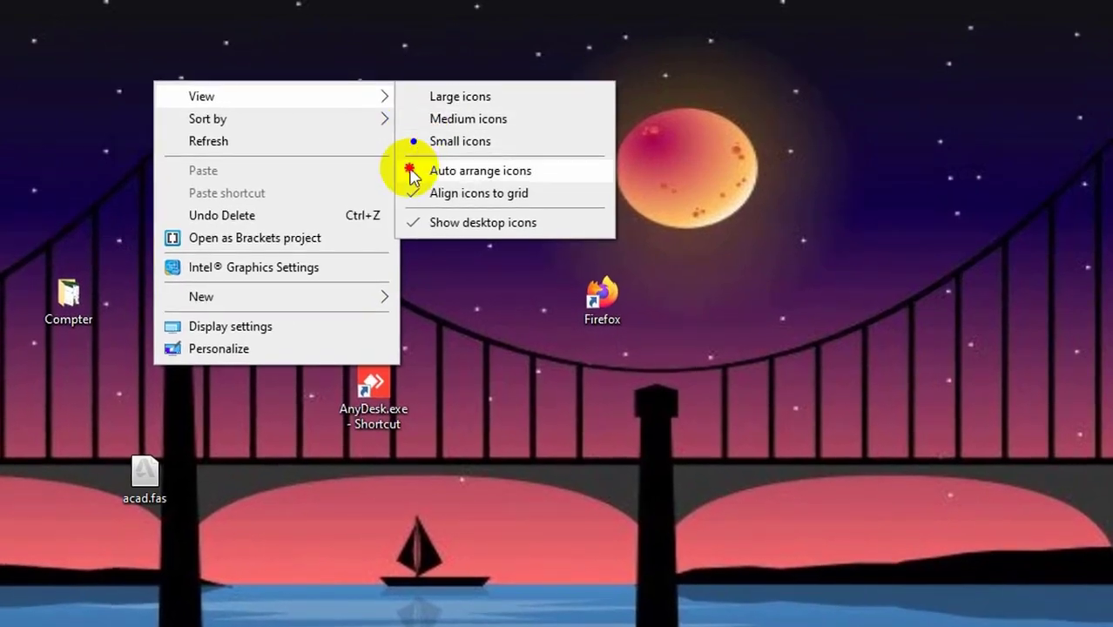
pyautogui.click(411, 171)
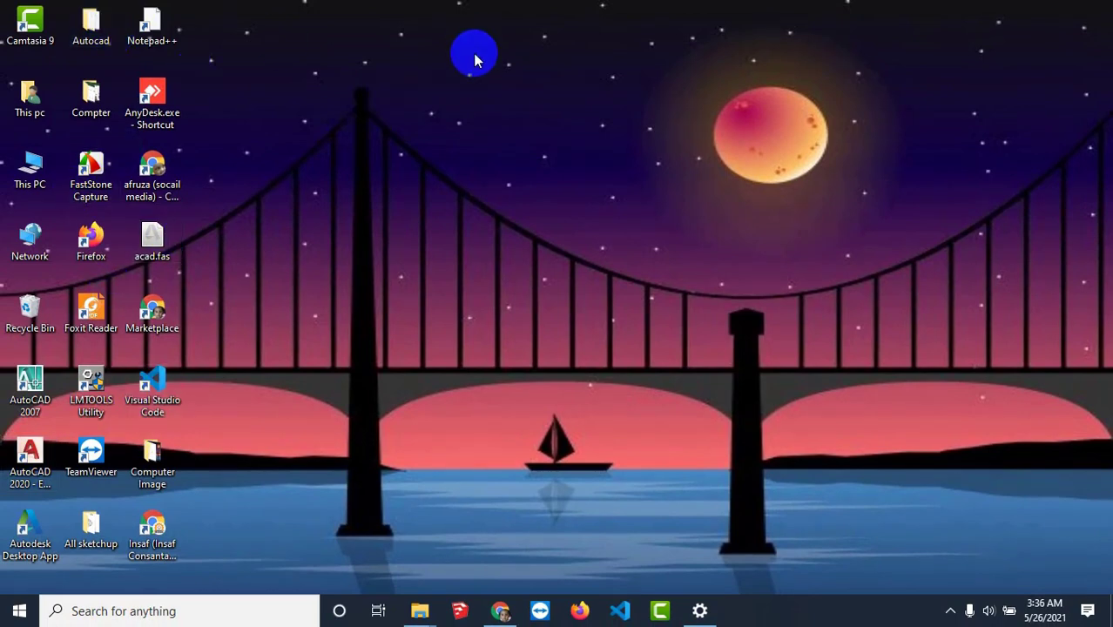
pyautogui.rightClick(451, 31)
pyautogui.click(361, 85)
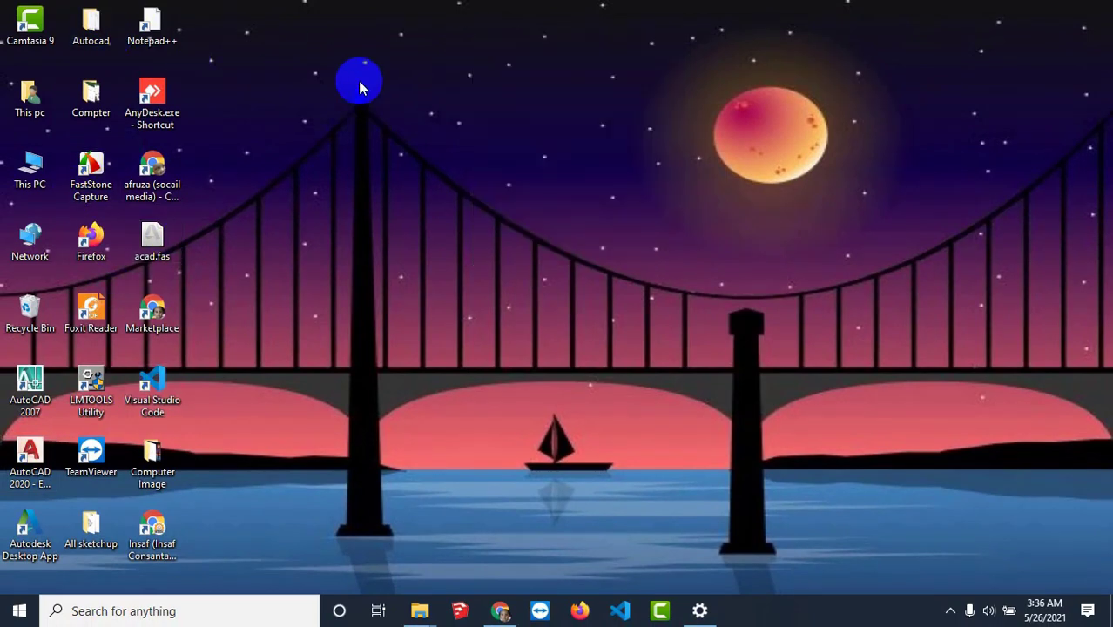
pyautogui.rightClick(360, 84)
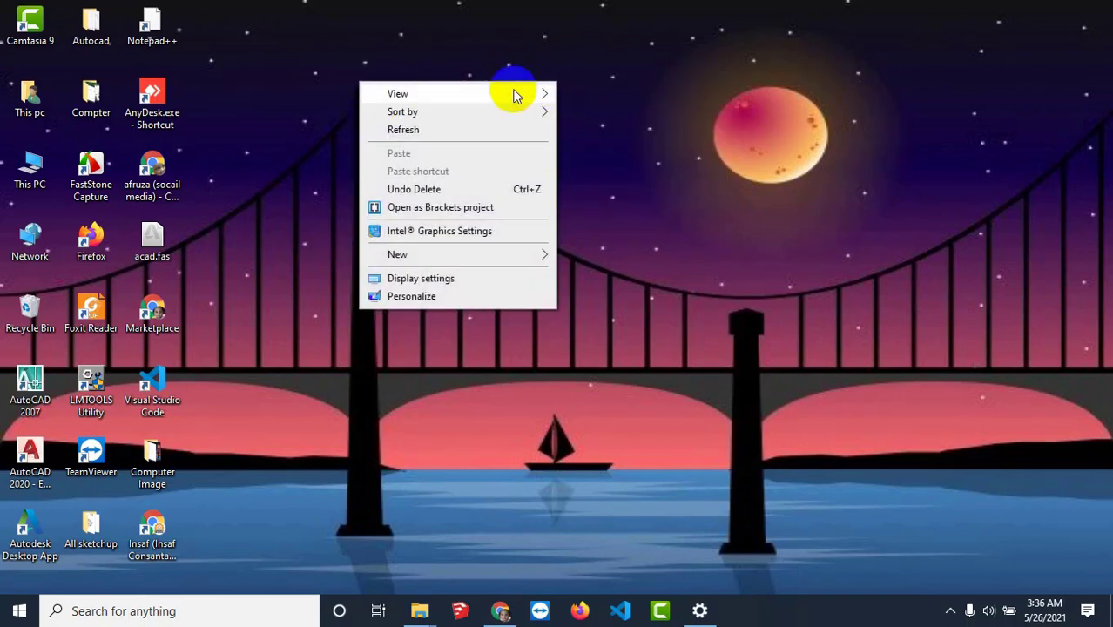
pyautogui.moveTo(522, 94)
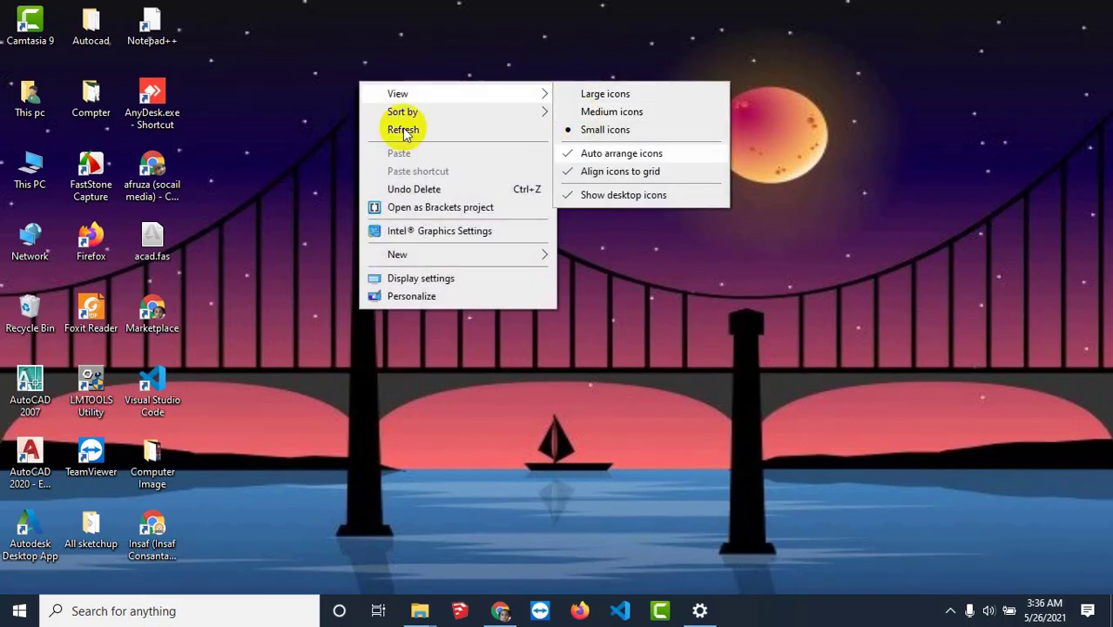
pyautogui.click(296, 26)
pyautogui.rightClick(342, 77)
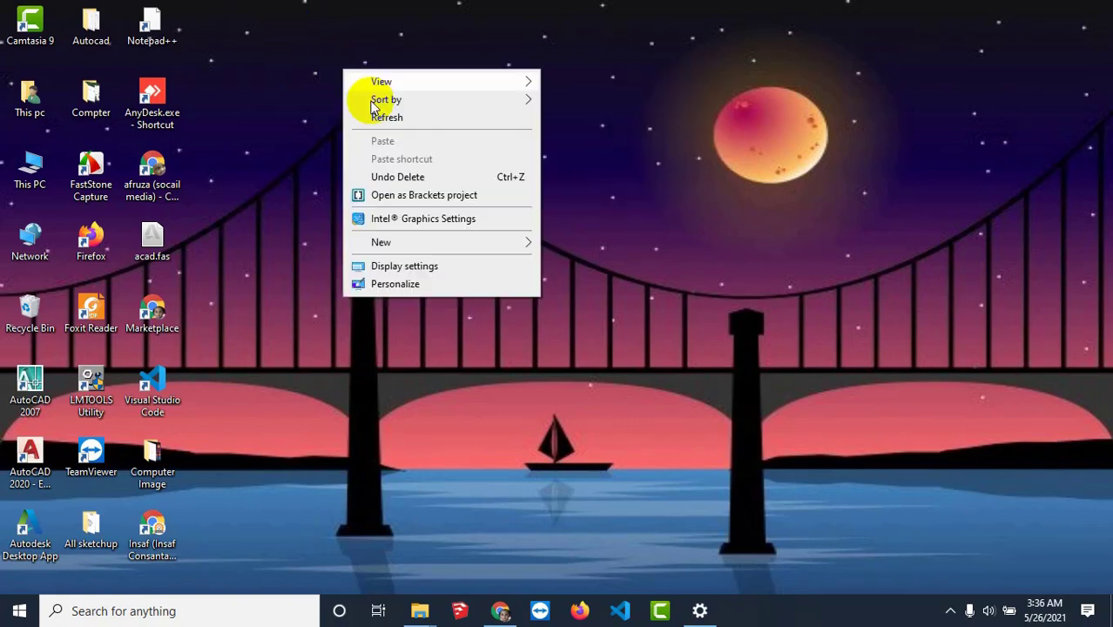
pyautogui.click(617, 41)
# Try to move the AnyDesk, social-media Chrome and acad.fas icons out of their column with auto arrange on.
pyautogui.click(155, 24)
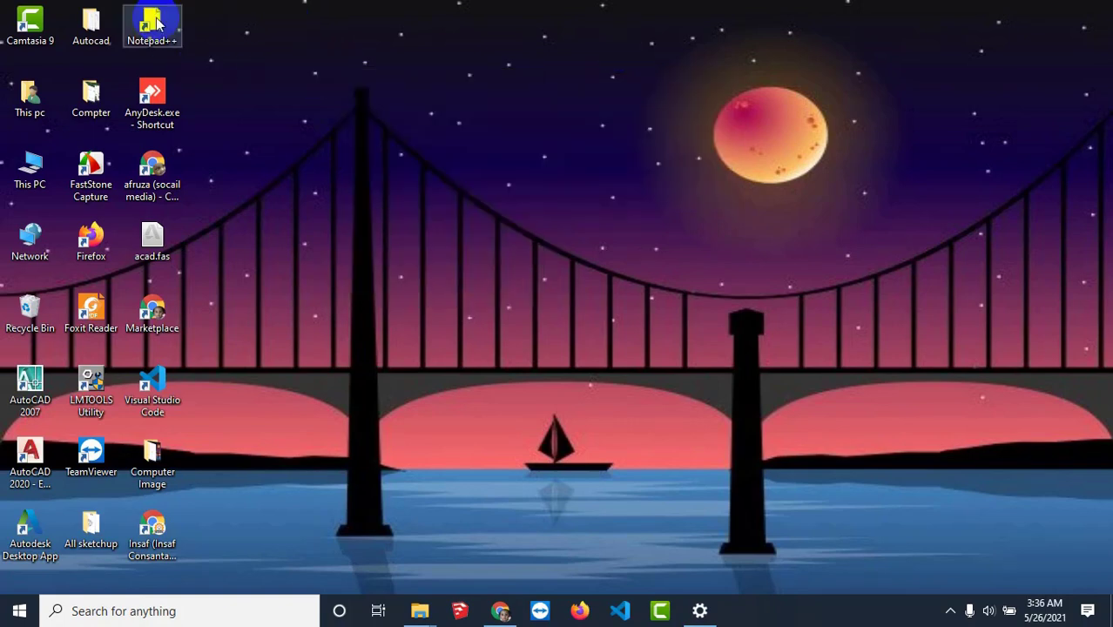
pyautogui.click(144, 111)
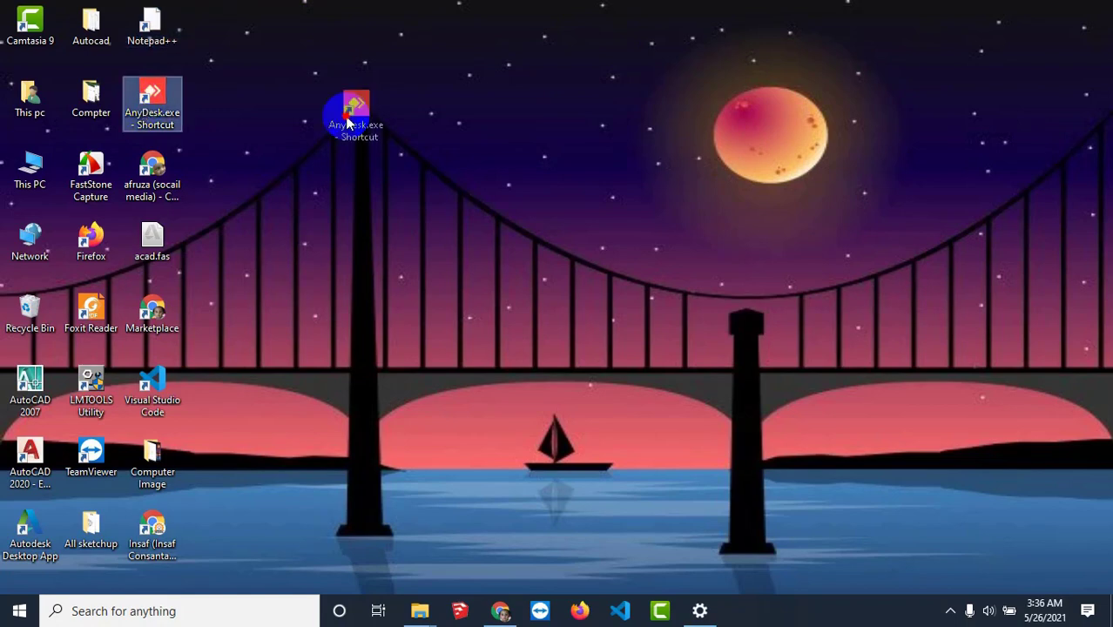
pyautogui.moveTo(155, 187); pyautogui.dragTo(345, 188)
pyautogui.moveTo(161, 241); pyautogui.dragTo(280, 258)
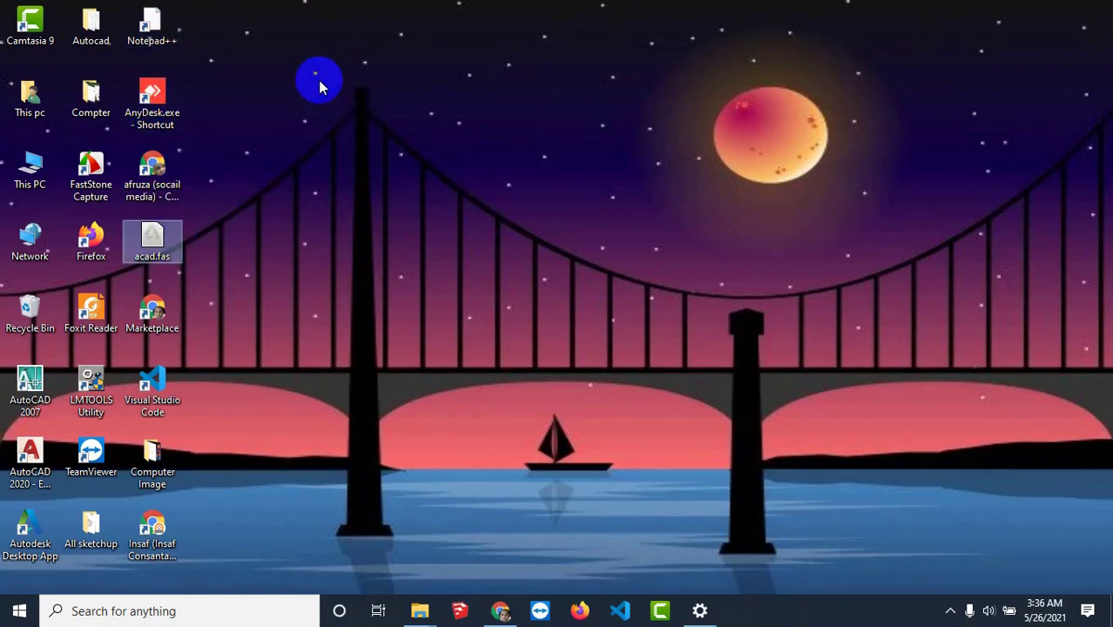
# Turn off Auto arrange icons for the desktop.
pyautogui.rightClick(319, 80)
pyautogui.moveTo(386, 98)
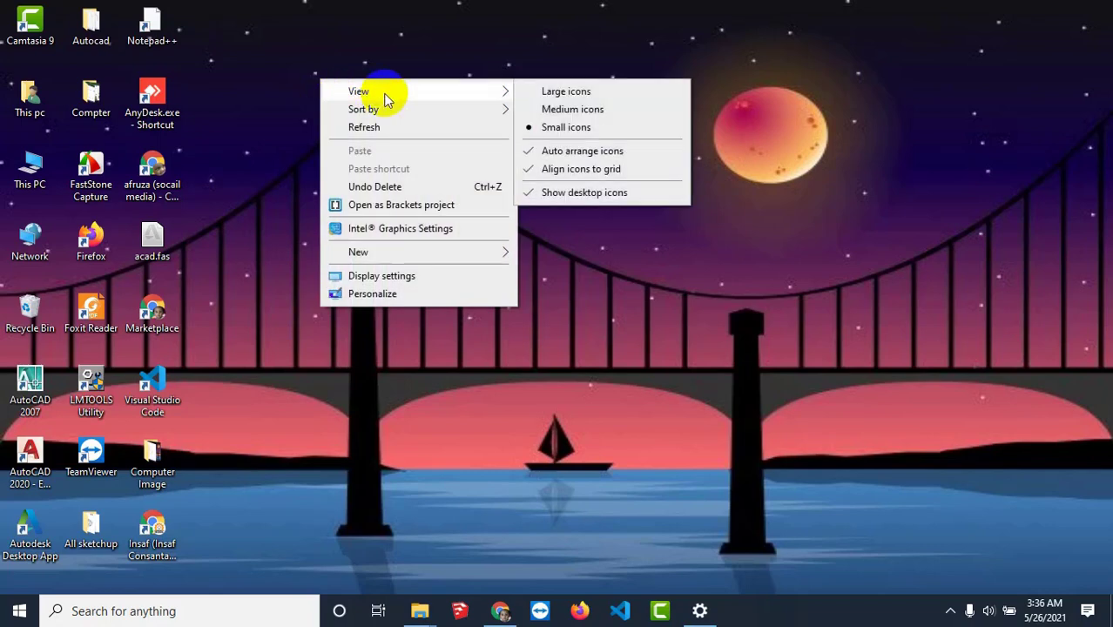
pyautogui.click(533, 152)
pyautogui.rightClick(312, 54)
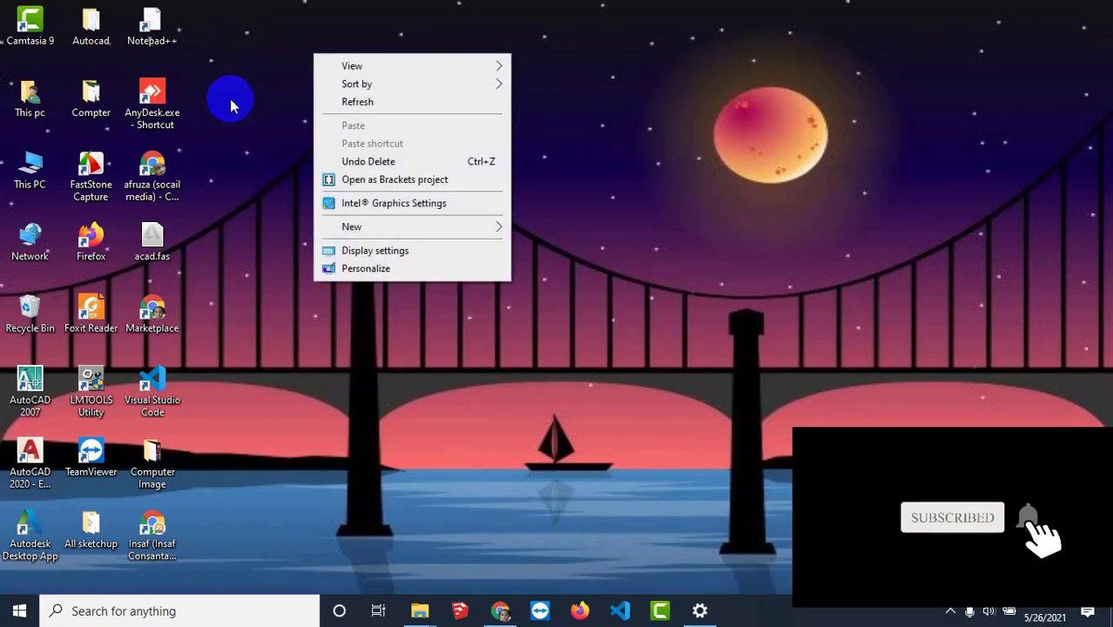
pyautogui.click(187, 103)
# Move the AnyDesk and social-media Chrome shortcuts onto the open desktop and return both to their original places in the third column.
pyautogui.moveTo(192, 105); pyautogui.dragTo(471, 174)
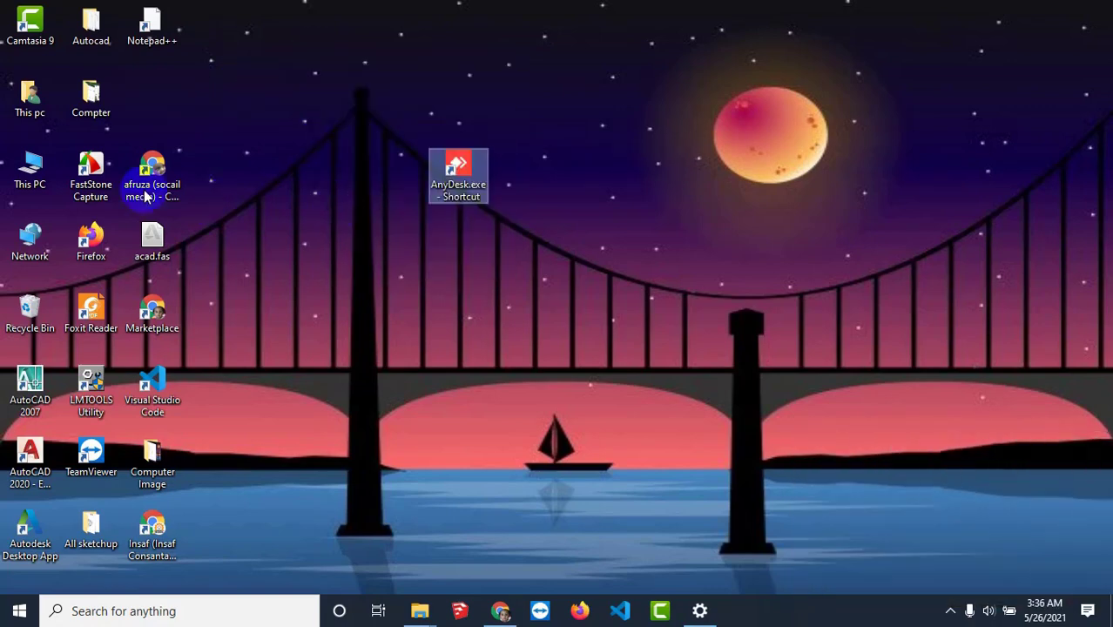
pyautogui.moveTo(152, 179); pyautogui.dragTo(277, 307)
pyautogui.moveTo(442, 166); pyautogui.dragTo(150, 98)
pyautogui.moveTo(253, 298); pyautogui.dragTo(152, 179)
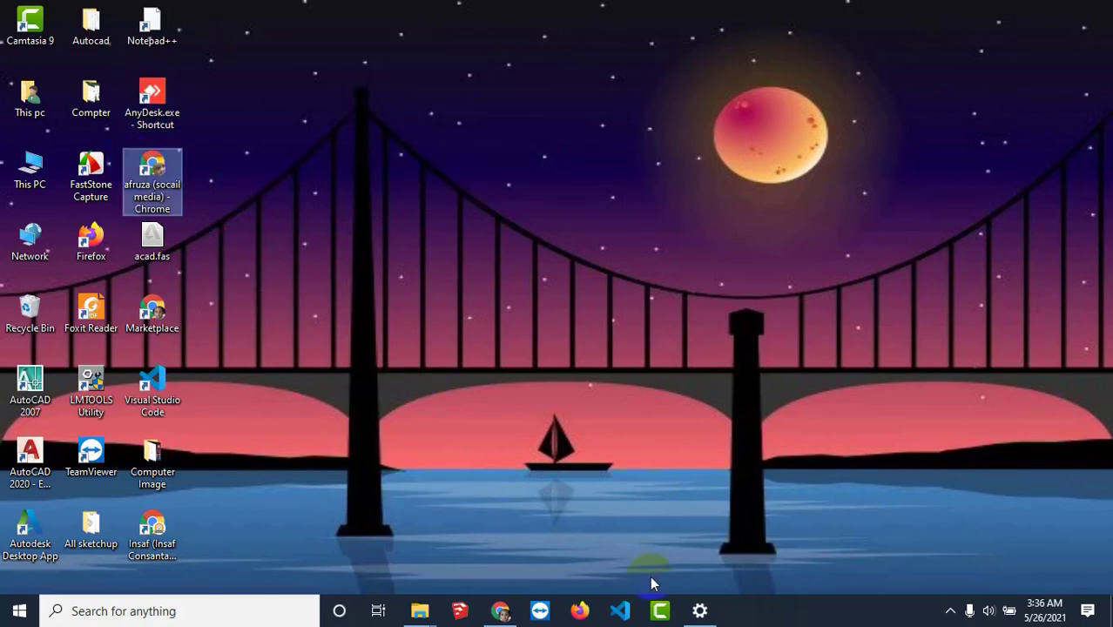
# Refresh the desktop three times in a row.
pyautogui.rightClick(459, 176)
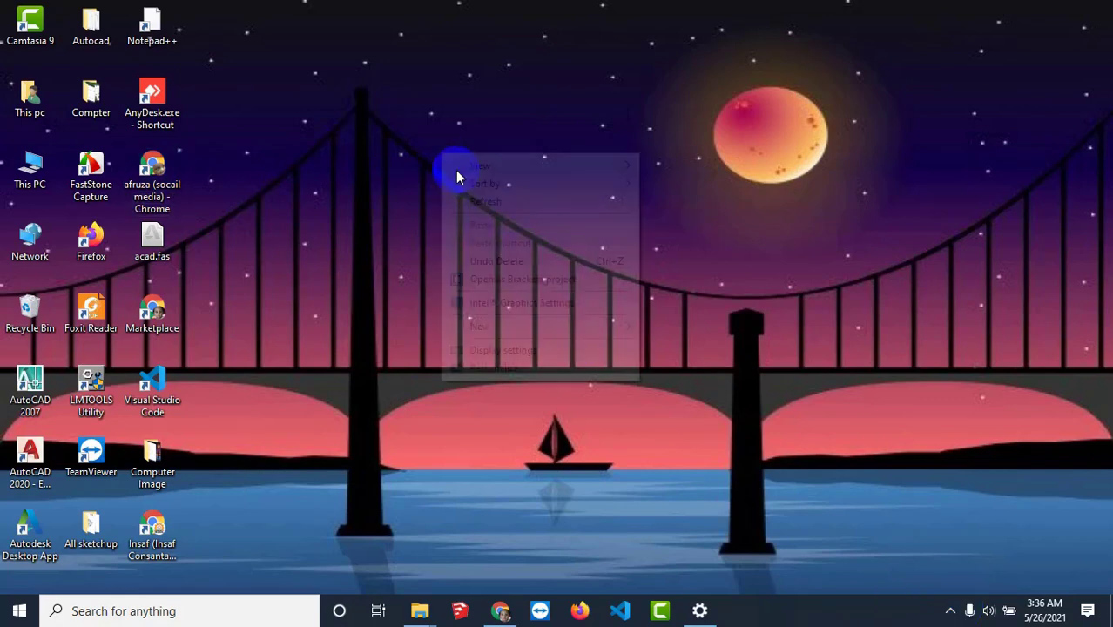
pyautogui.click(497, 203)
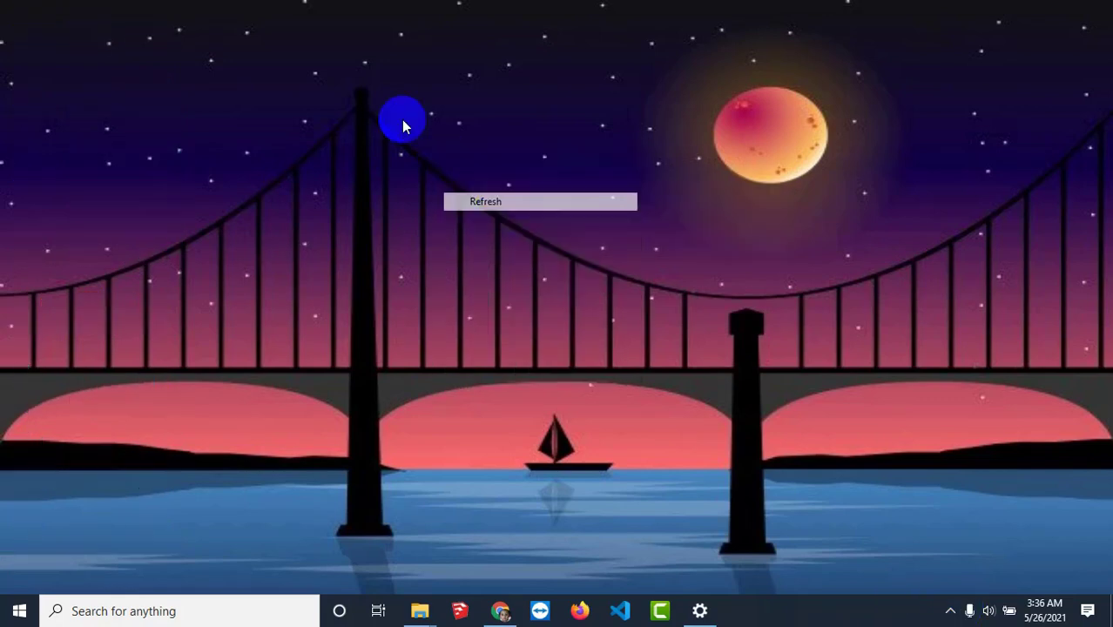
pyautogui.rightClick(312, 39)
pyautogui.click(365, 90)
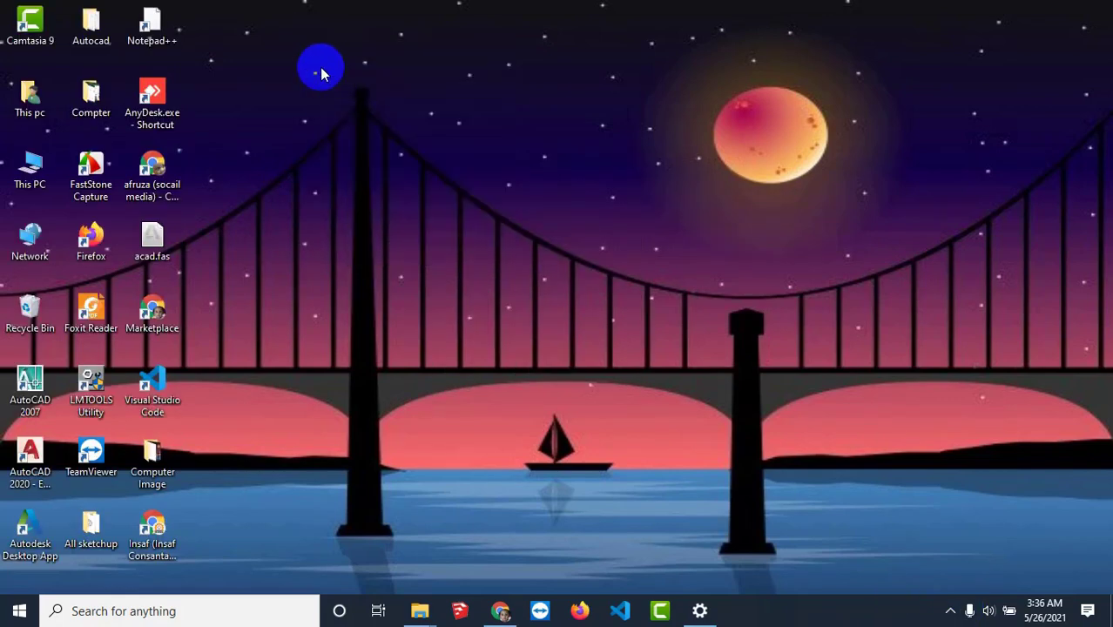
pyautogui.rightClick(319, 73)
pyautogui.click(365, 125)
# Turn off Show desktop icons to hide all the desktop icons, and turn it back on.
pyautogui.rightClick(309, 68)
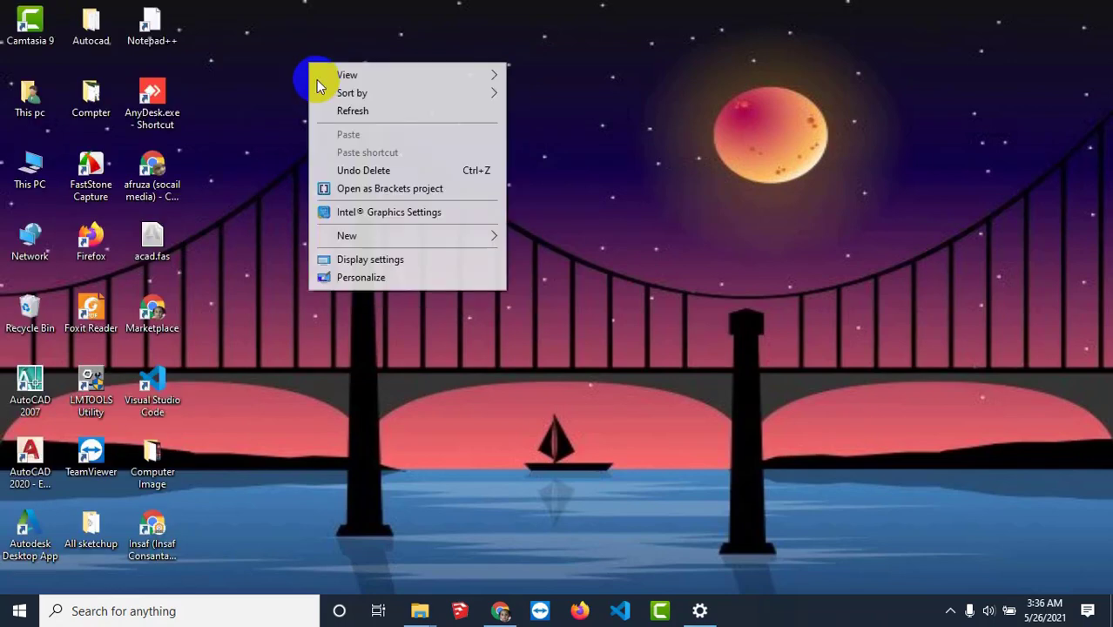
pyautogui.moveTo(497, 74)
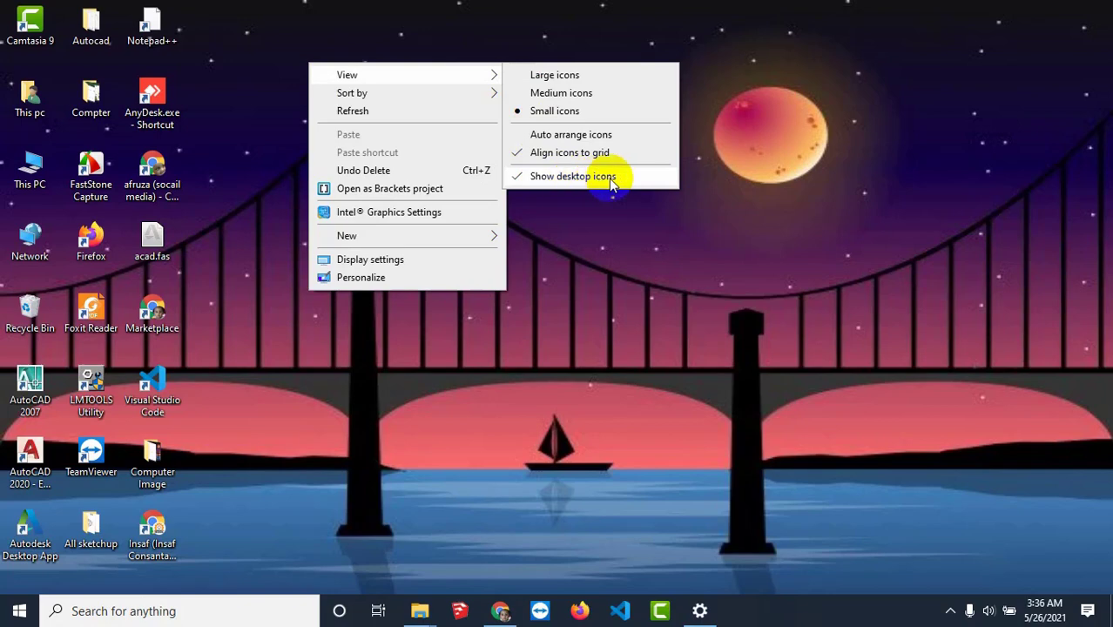
pyautogui.click(514, 179)
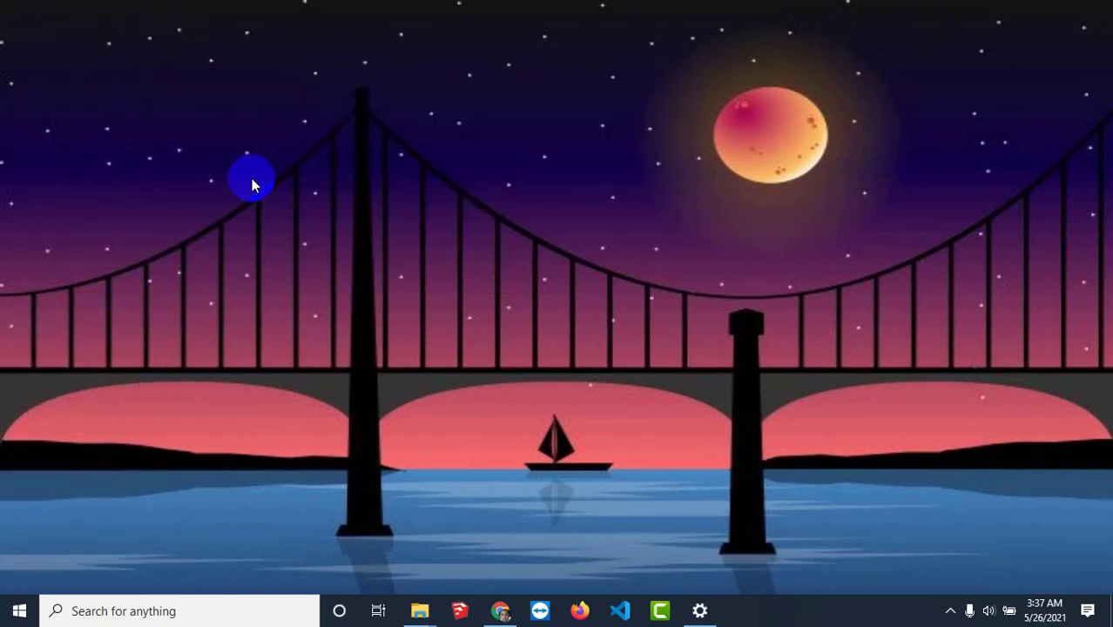
pyautogui.rightClick(415, 64)
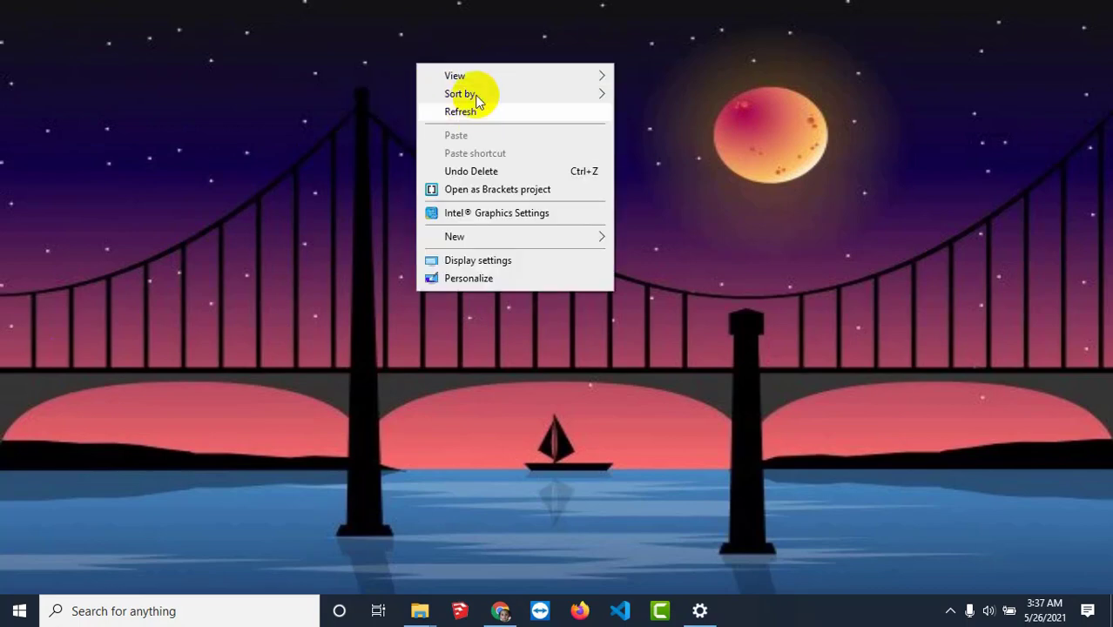
pyautogui.moveTo(471, 78)
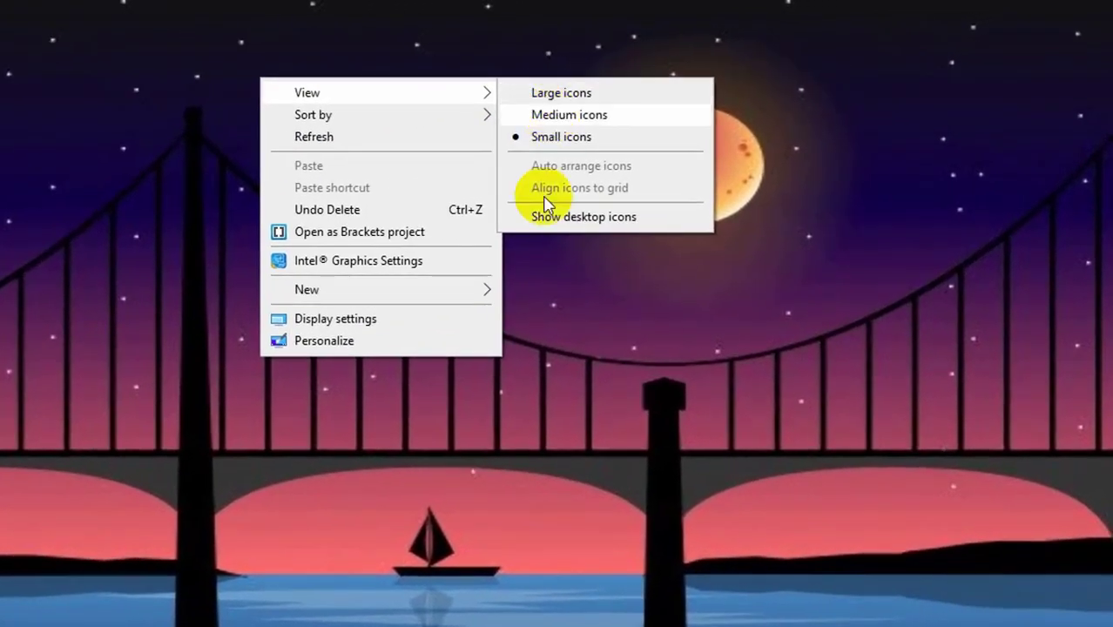
pyautogui.click(523, 218)
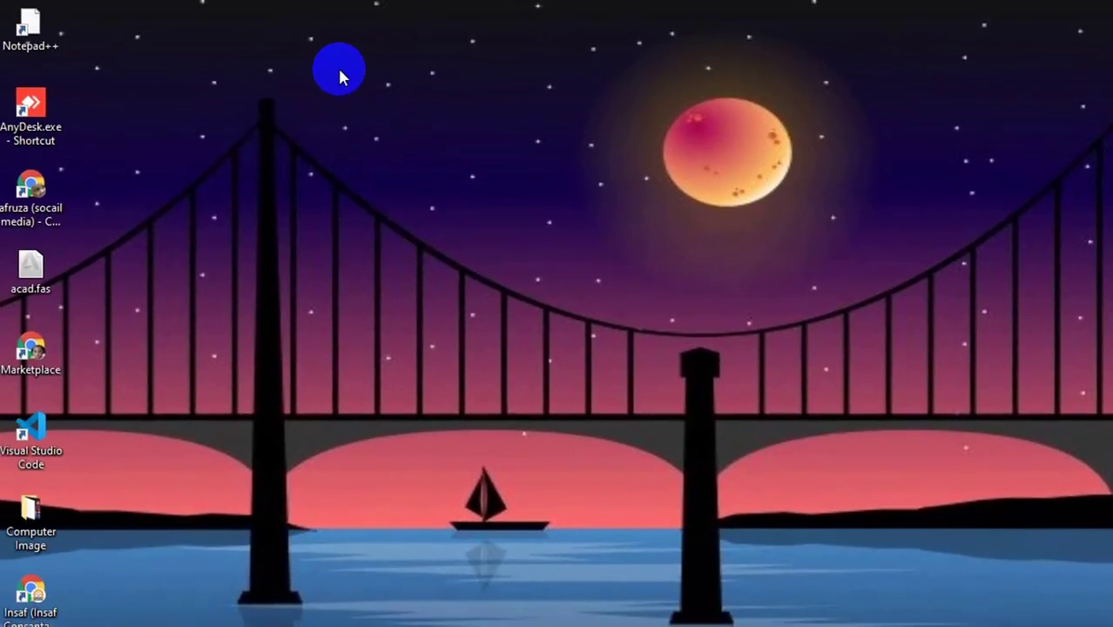
# Sort the desktop icons by size, and sort by size once more to reverse the order.
pyautogui.rightClick(274, 79)
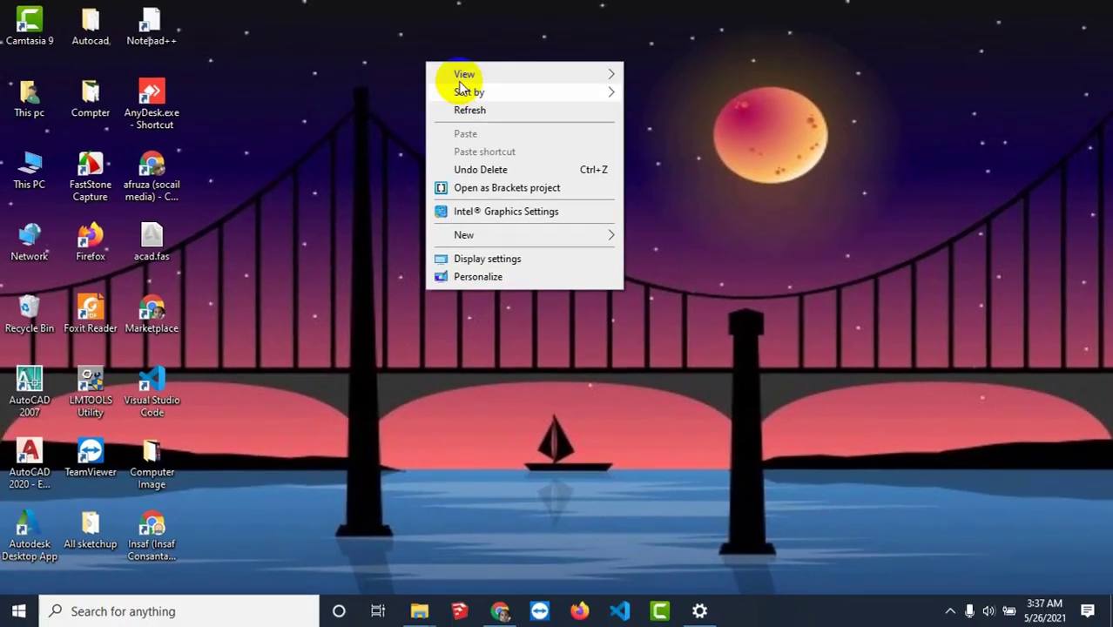
pyautogui.moveTo(513, 99)
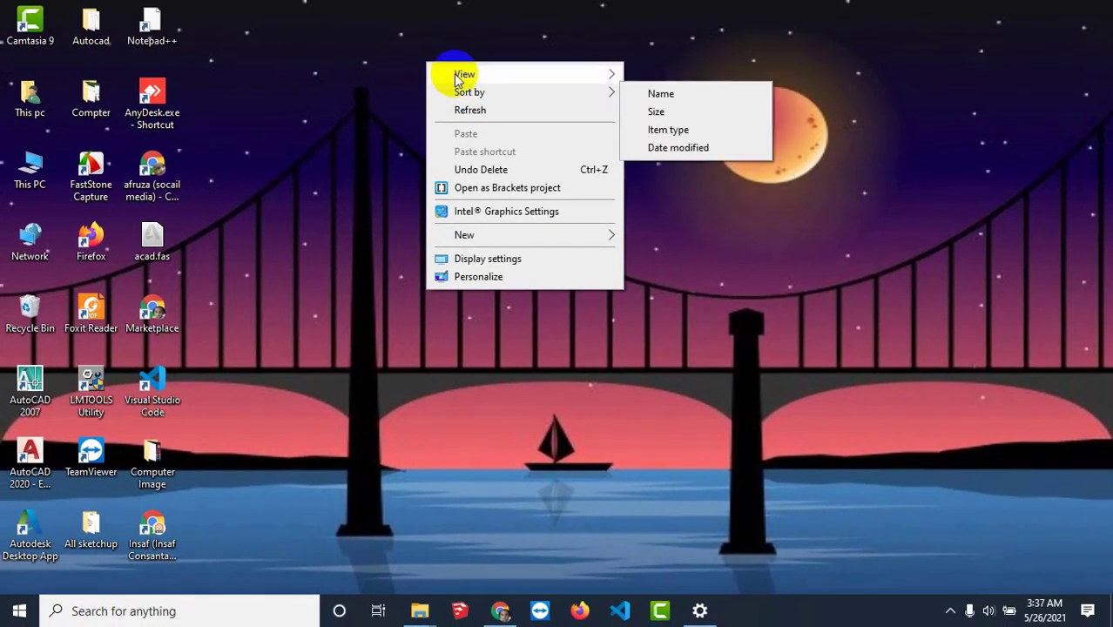
pyautogui.rightClick(302, 69)
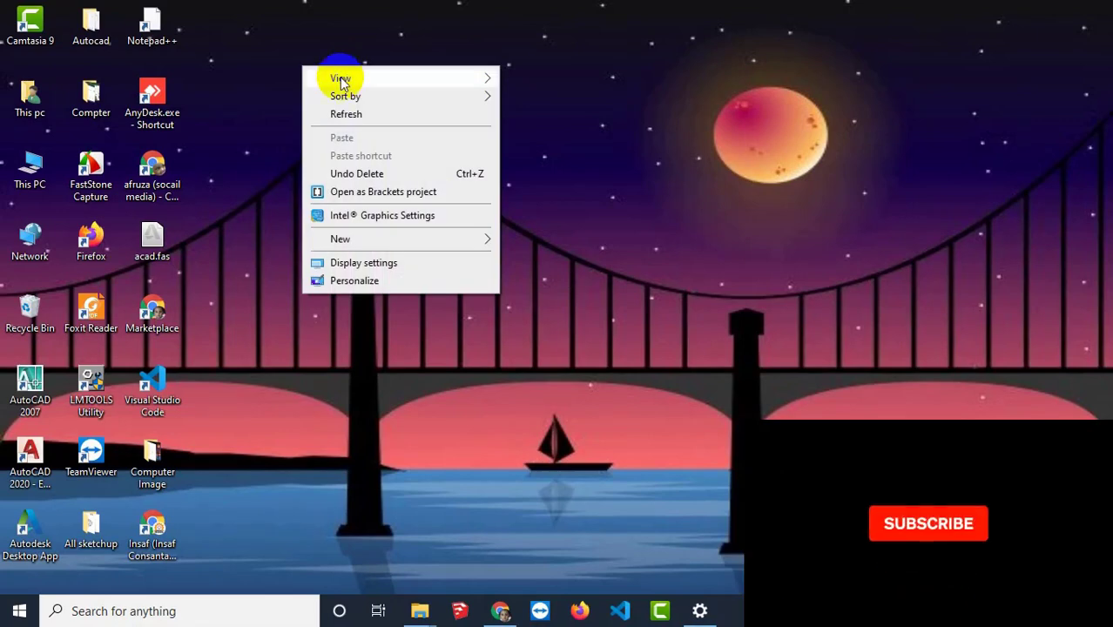
pyautogui.moveTo(339, 77)
pyautogui.click(448, 35)
pyautogui.rightClick(270, 55)
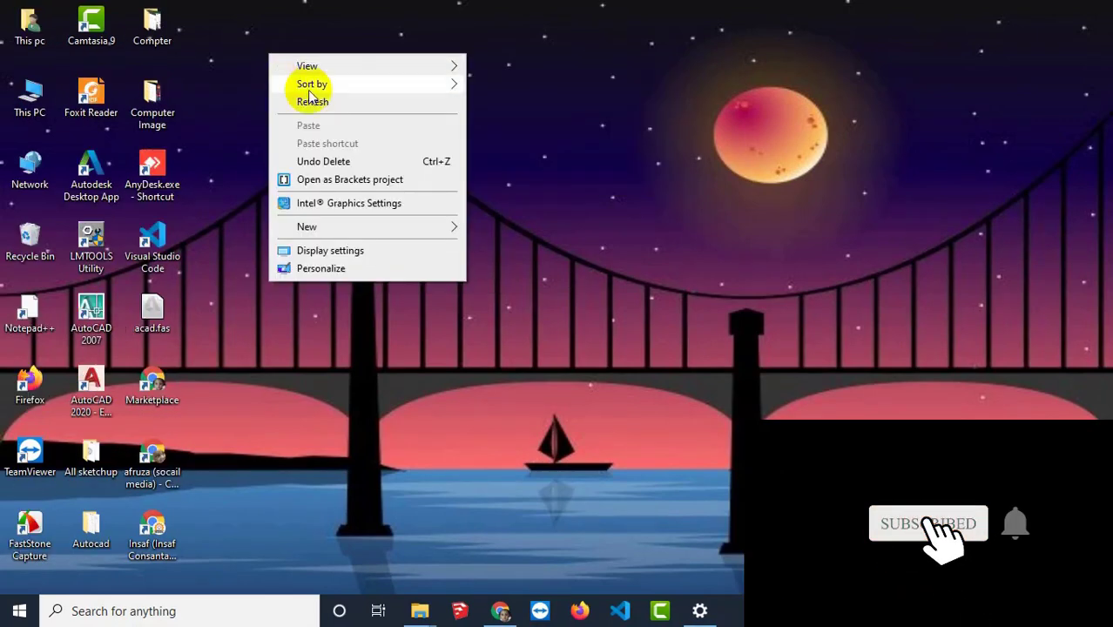
pyautogui.click(502, 103)
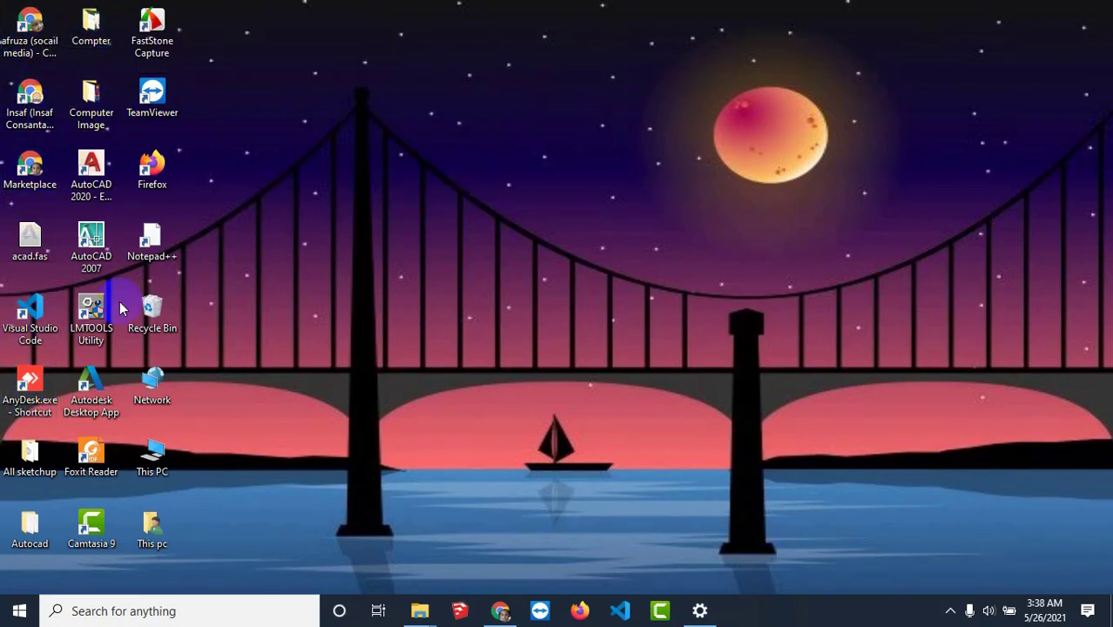
pyautogui.click(112, 464)
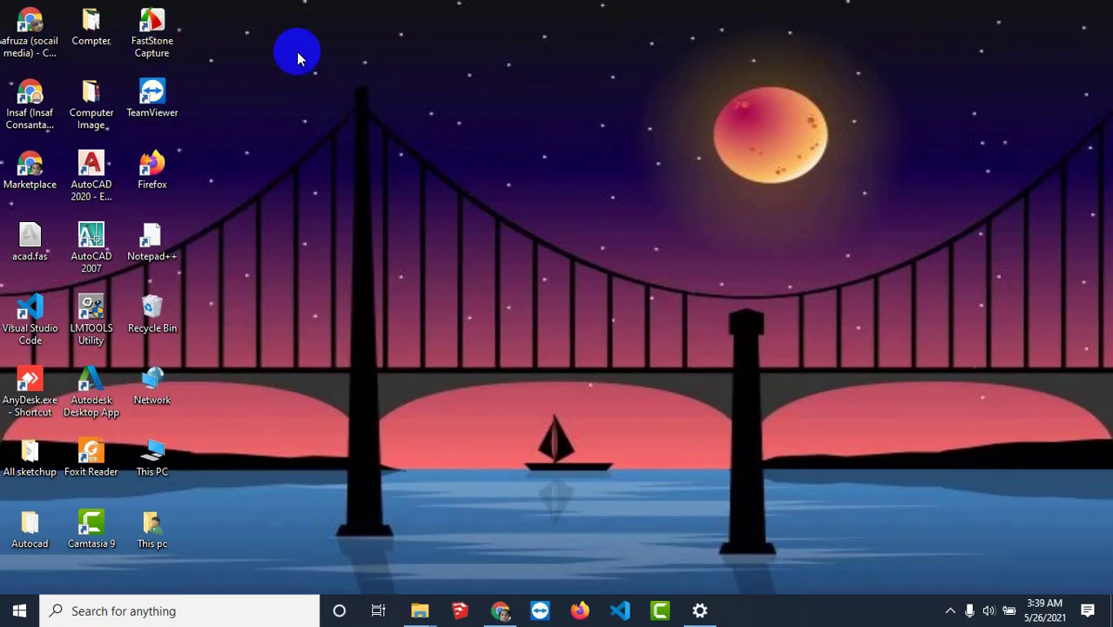
# Sort the desktop icons by item type so that folders and shortcuts are grouped.
pyautogui.rightClick(361, 65)
pyautogui.moveTo(423, 91)
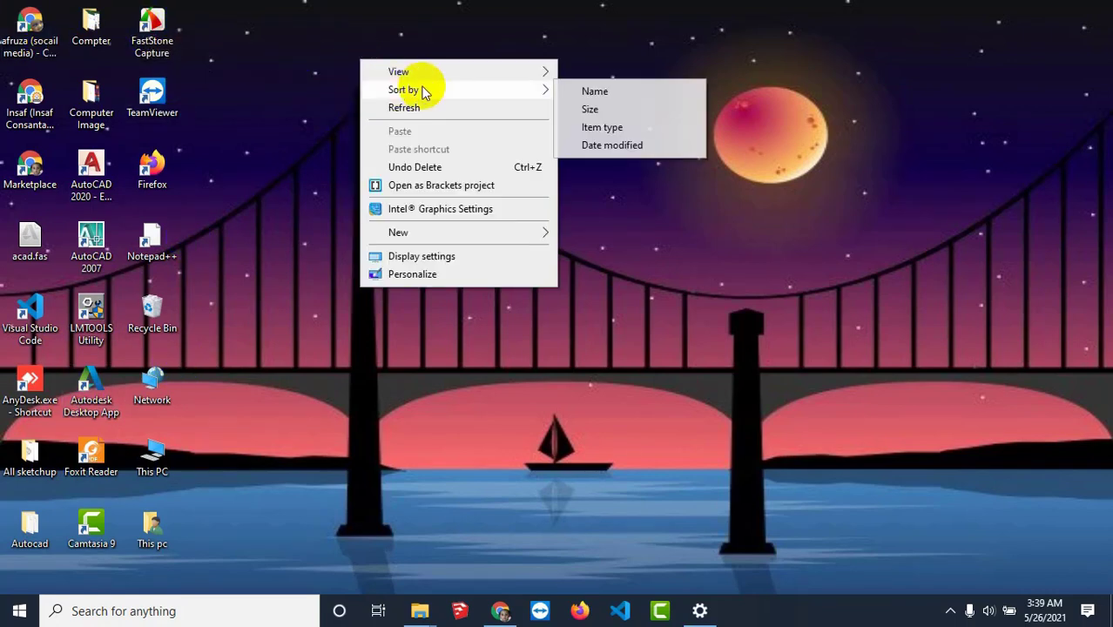
pyautogui.click(603, 127)
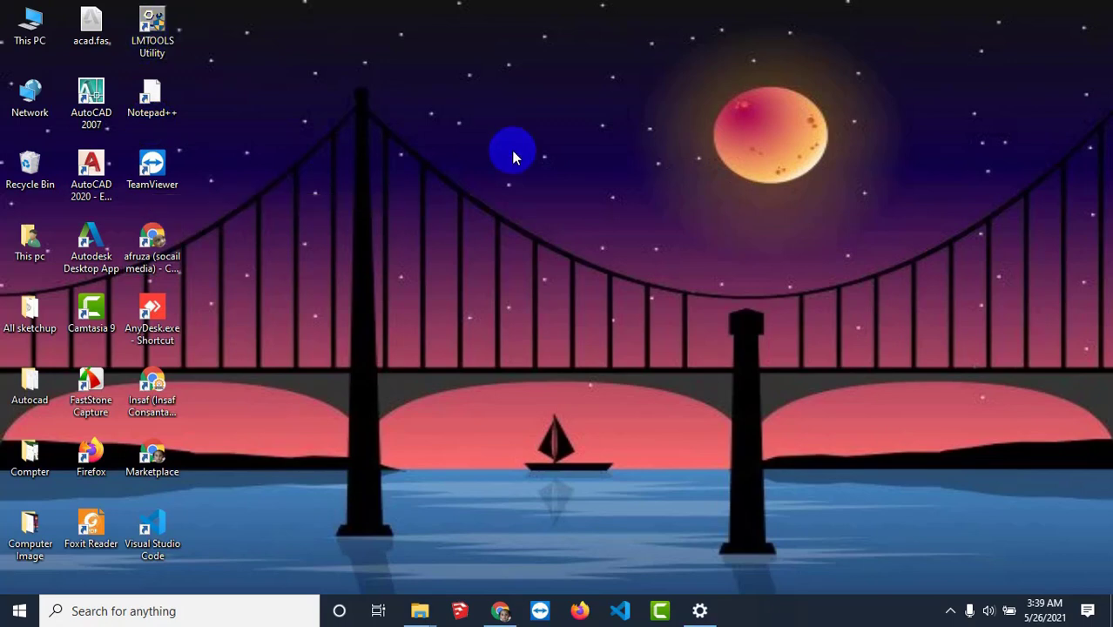
# Sort the desktop icons by date modified.
pyautogui.rightClick(487, 113)
pyautogui.moveTo(676, 144)
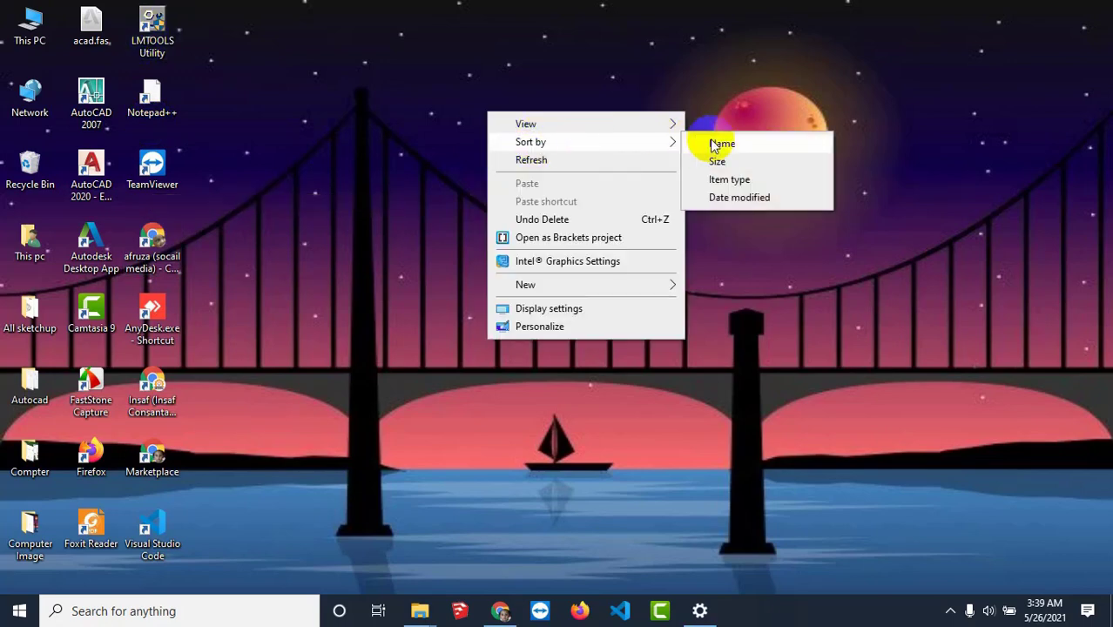
pyautogui.click(738, 199)
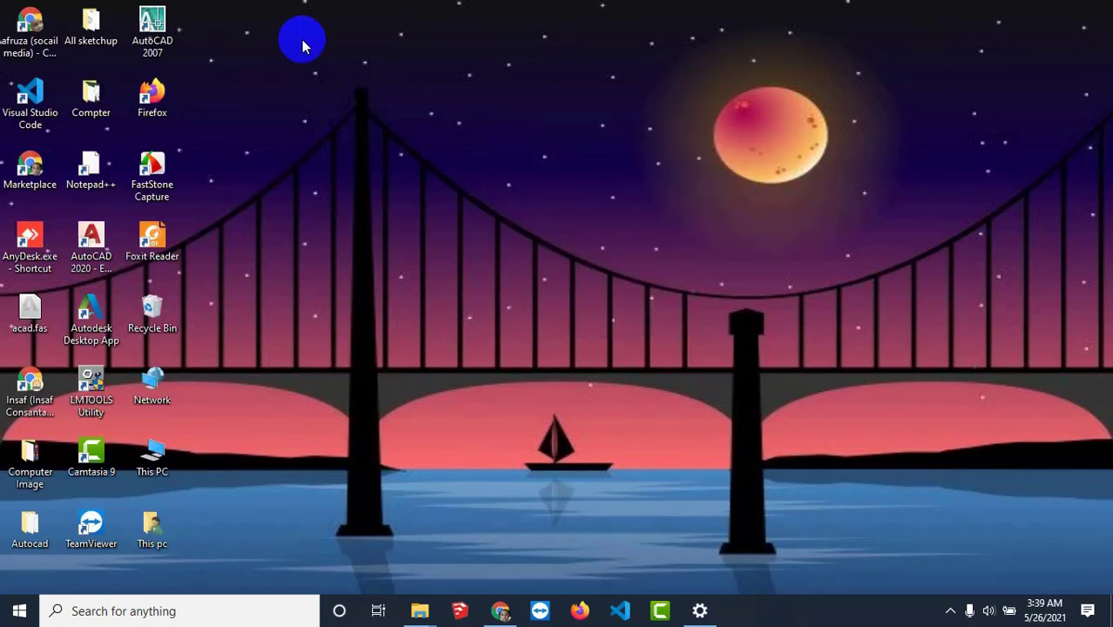
# Change the desktop icon sorting from date modified back to item type.
pyautogui.rightClick(302, 39)
pyautogui.moveTo(340, 70)
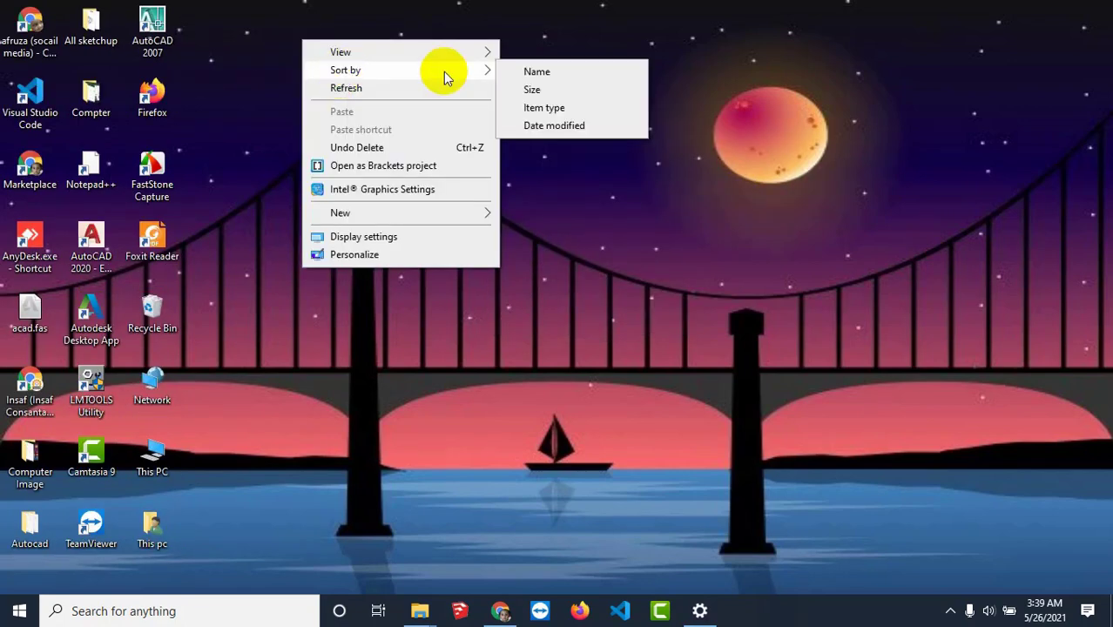
pyautogui.click(531, 107)
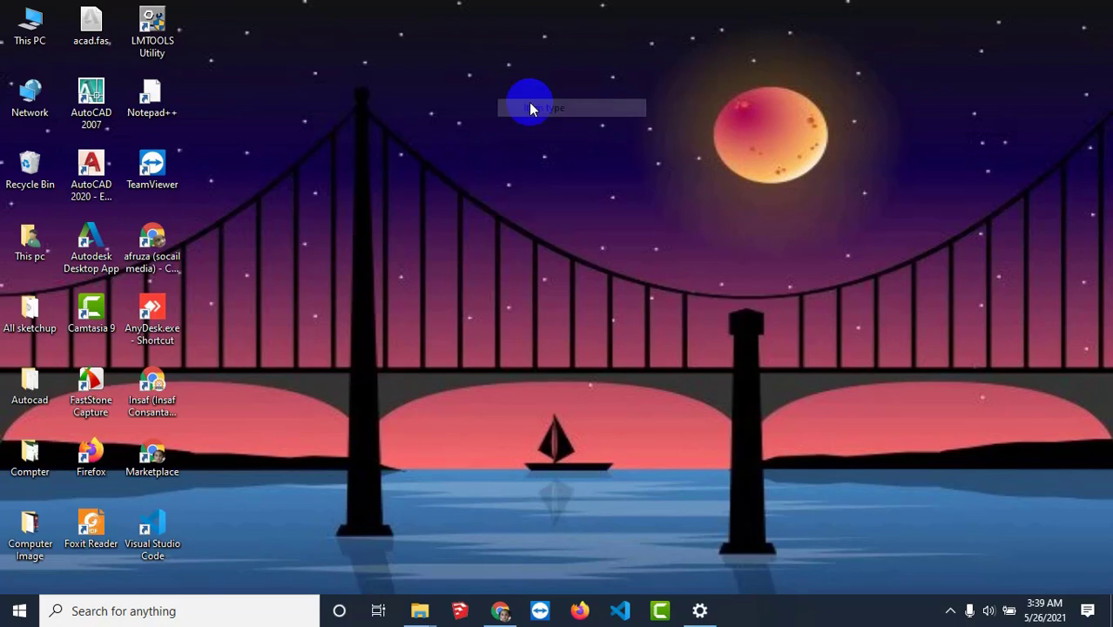
pyautogui.rightClick(277, 77)
pyautogui.moveTo(318, 98)
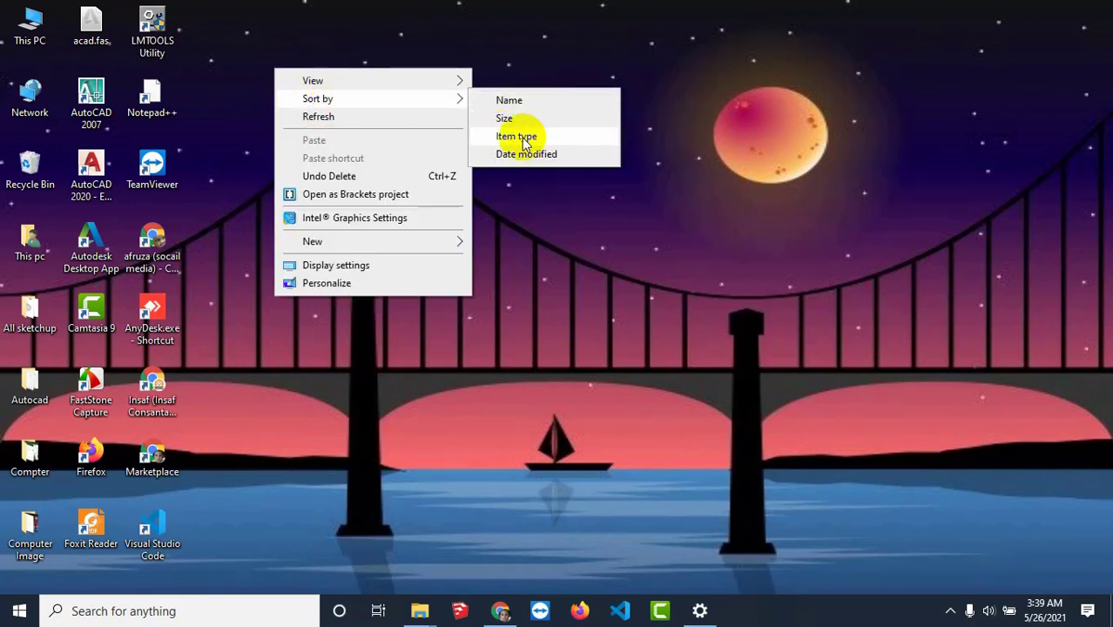
pyautogui.click(551, 237)
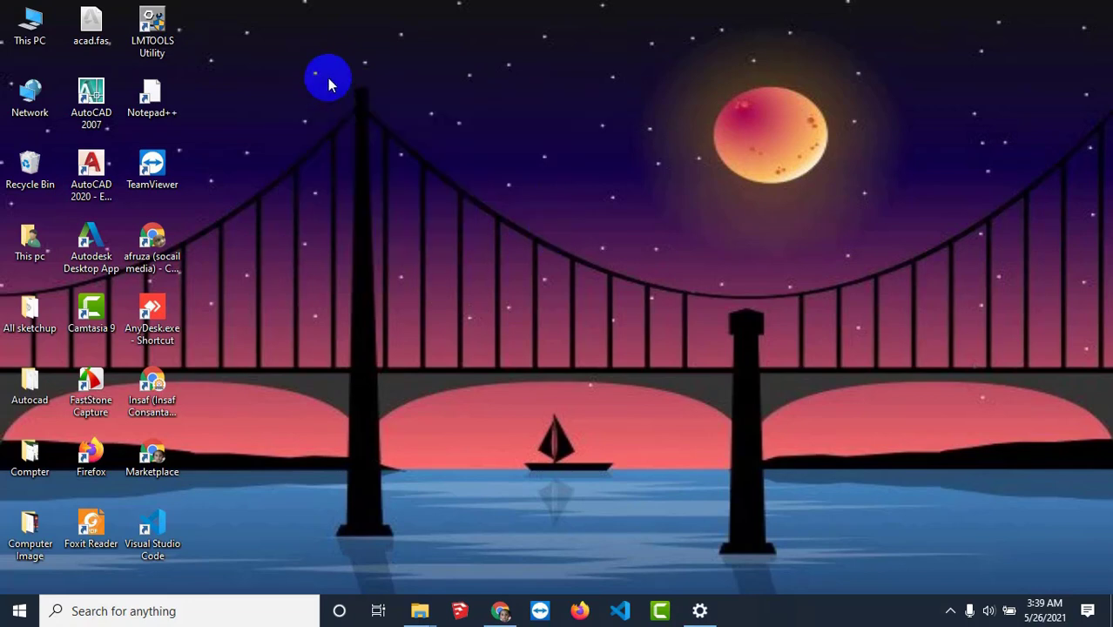
pyautogui.rightClick(328, 78)
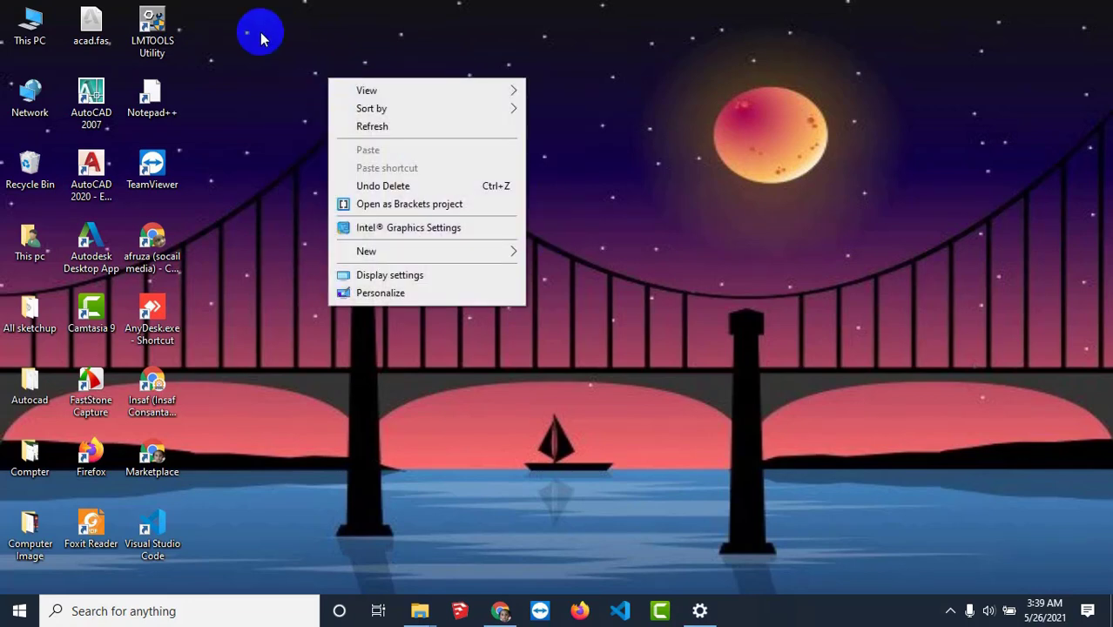
pyautogui.click(705, 541)
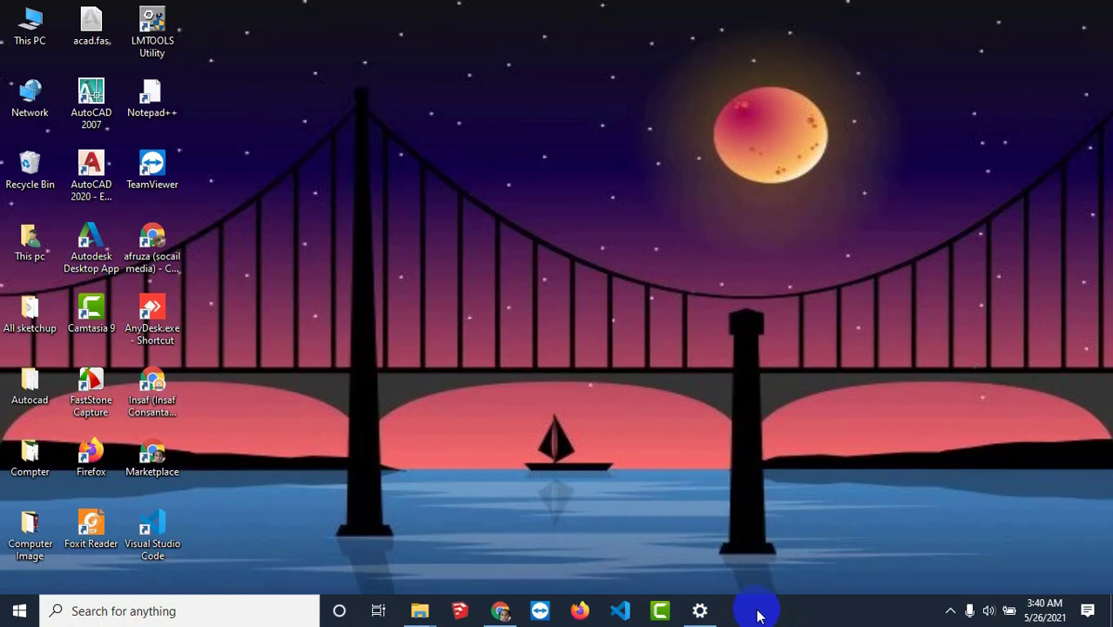
# Pin the FastStone Capture desktop shortcut to the taskbar and refresh the desktop.
pyautogui.doubleClick(90, 409)
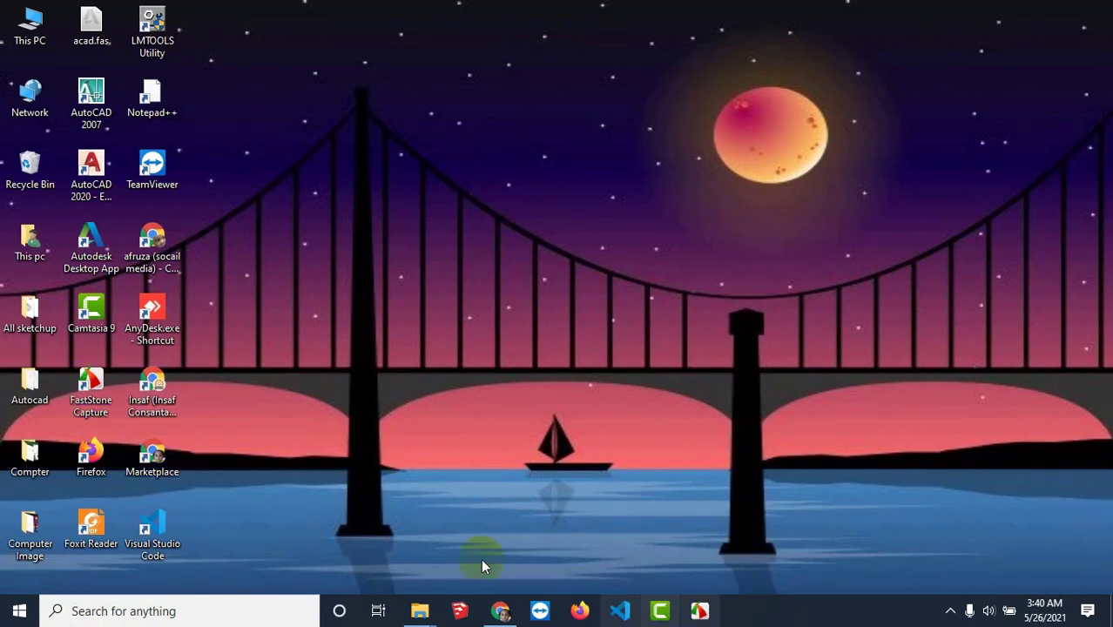
pyautogui.rightClick(349, 142)
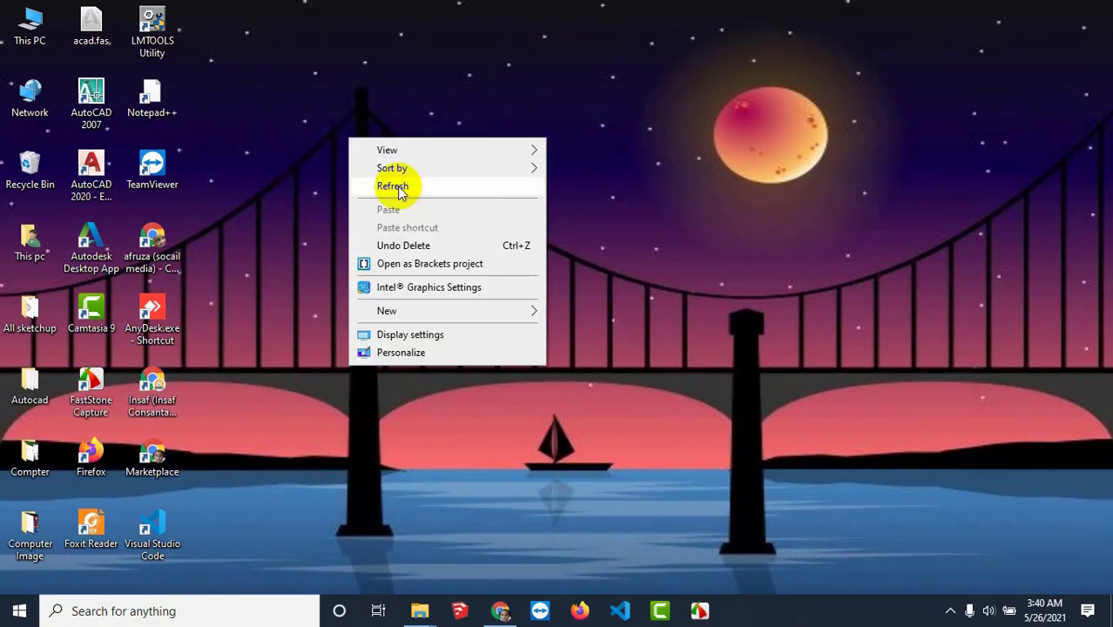
pyautogui.click(399, 182)
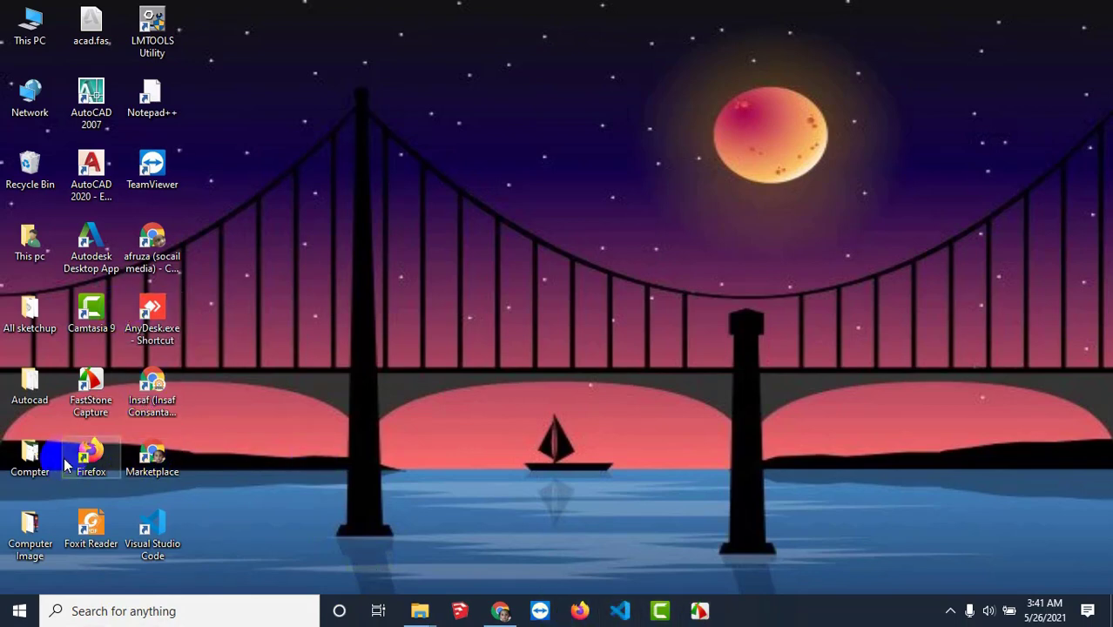
pyautogui.click(146, 544)
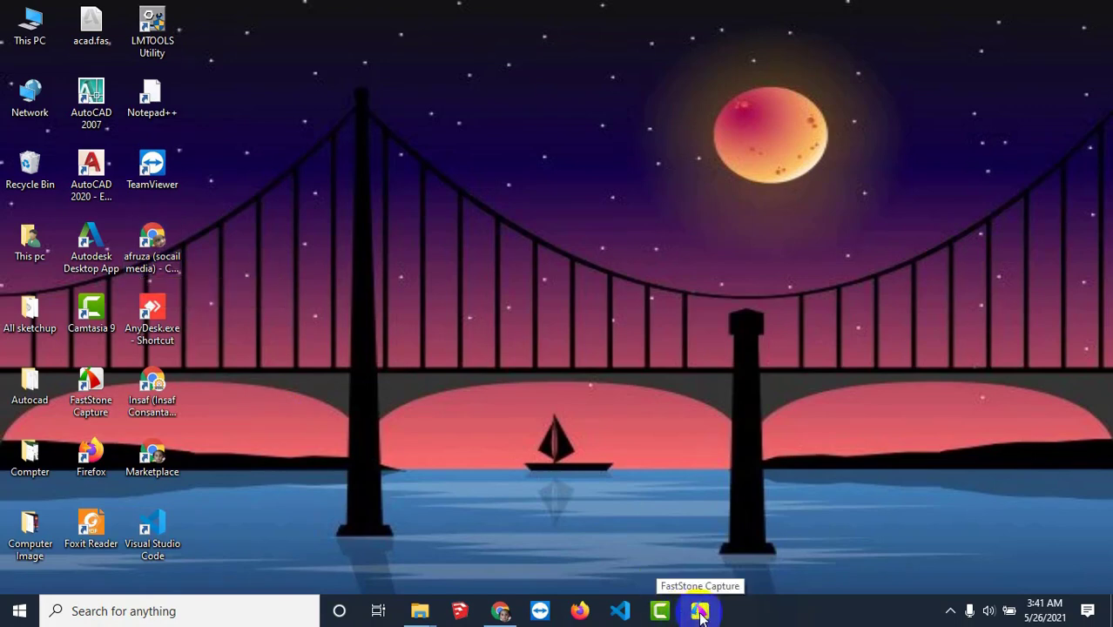
# Open and close a window of the social-media Chrome profile, and refresh the desktop.
pyautogui.click(742, 612)
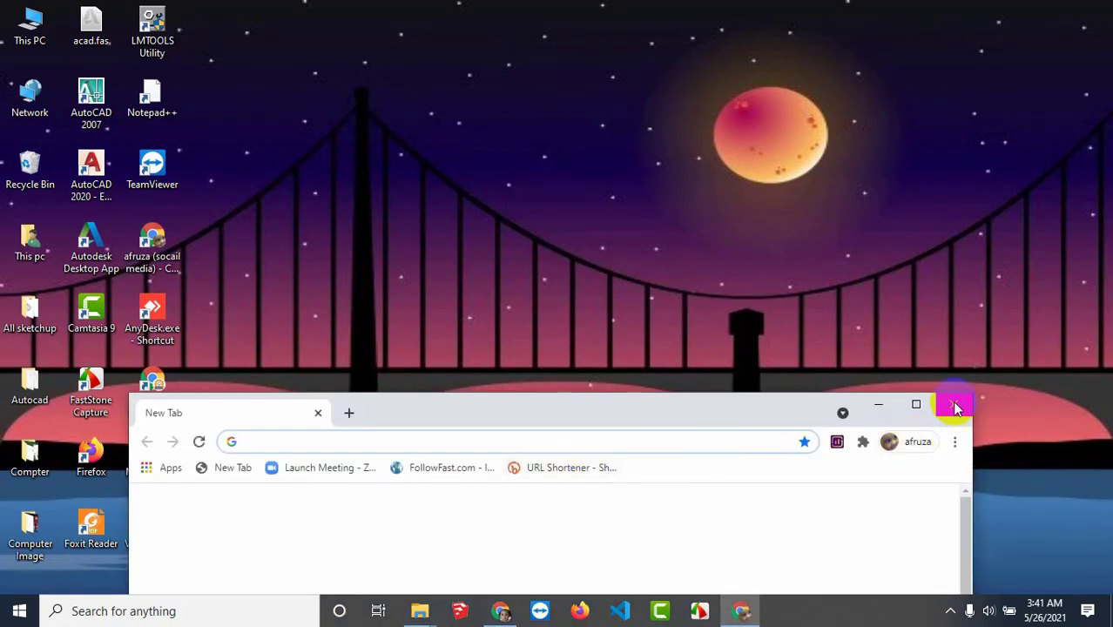
pyautogui.click(956, 408)
pyautogui.rightClick(449, 130)
pyautogui.click(492, 176)
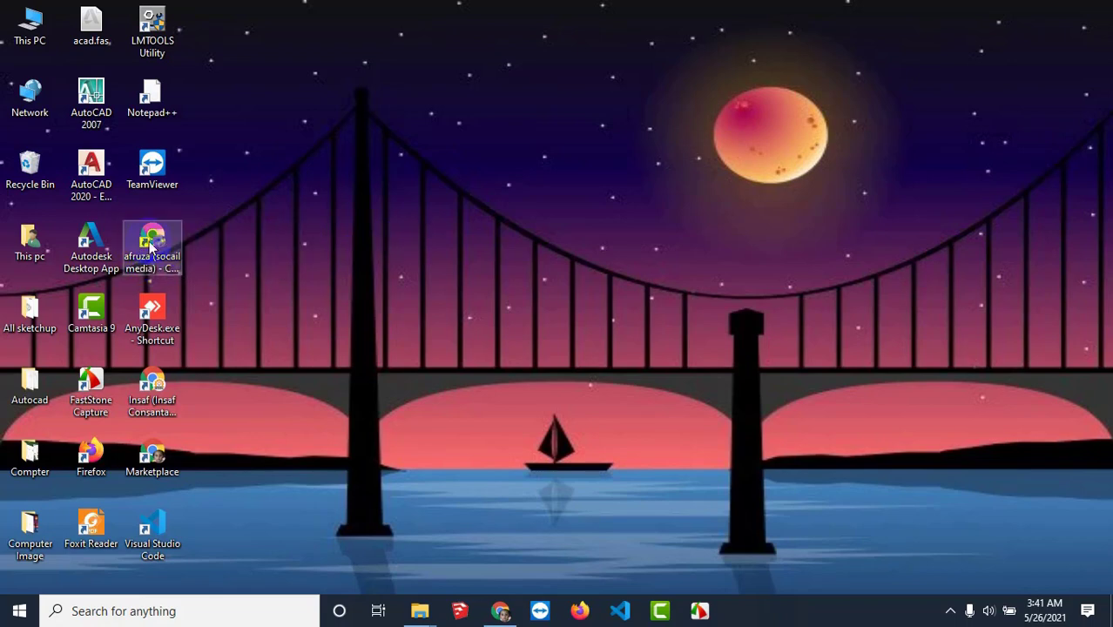
# Pin the social-media Chrome desktop shortcut to the taskbar beside FastStone Capture and refresh the desktop.
pyautogui.moveTo(150, 247); pyautogui.dragTo(724, 619)
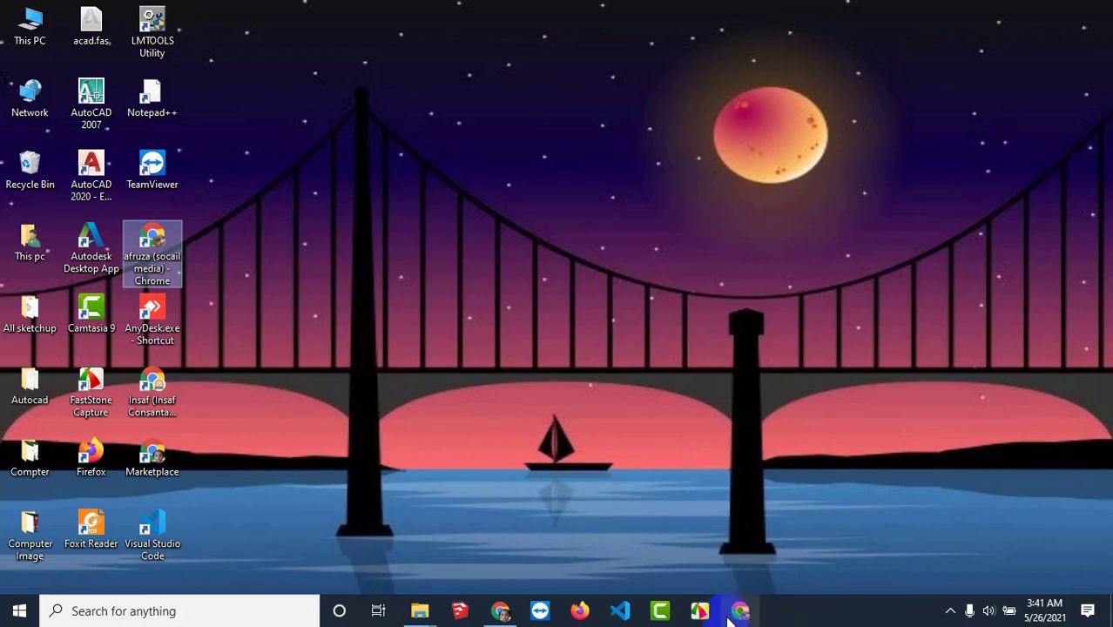
pyautogui.rightClick(449, 129)
pyautogui.click(495, 176)
pyautogui.rightClick(399, 131)
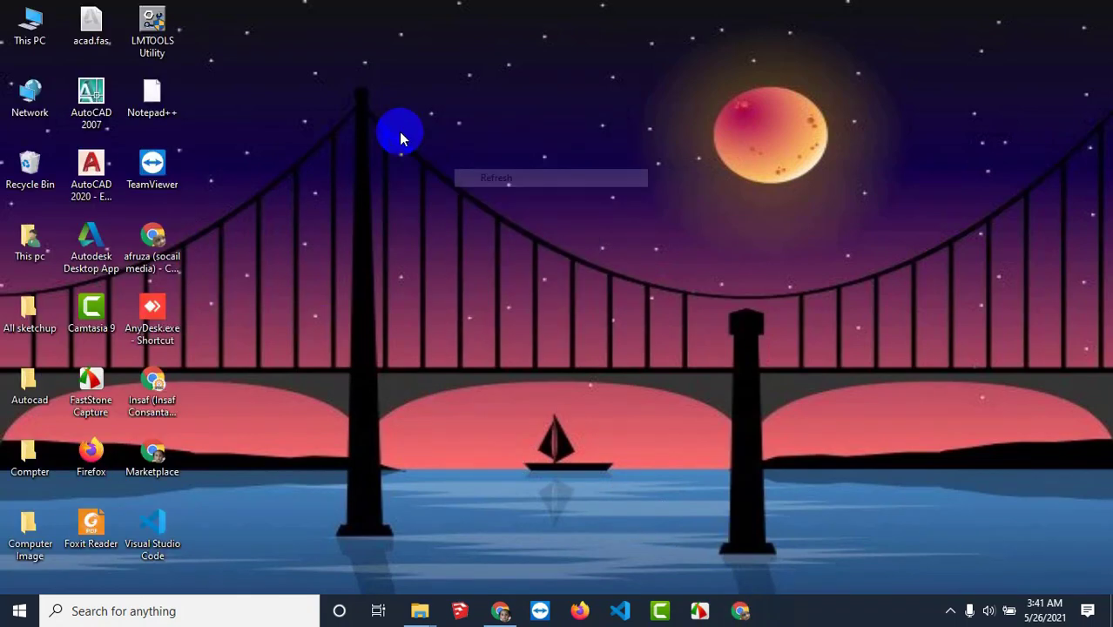
pyautogui.click(454, 183)
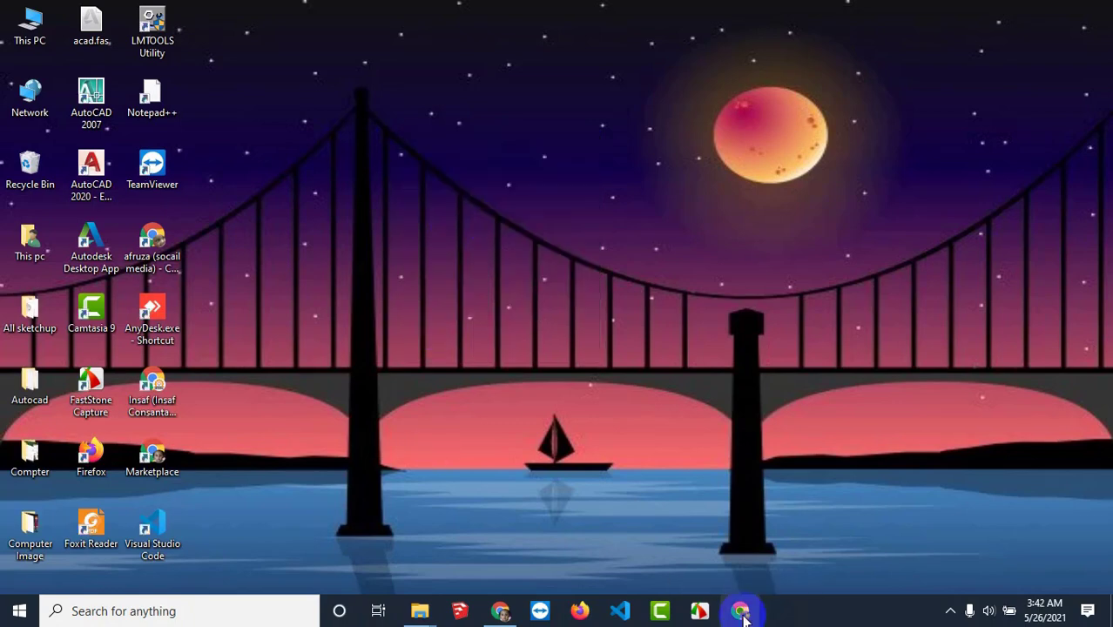
# Unpin the social-media Chrome profile and FastStone Capture from the taskbar.
pyautogui.rightClick(743, 614)
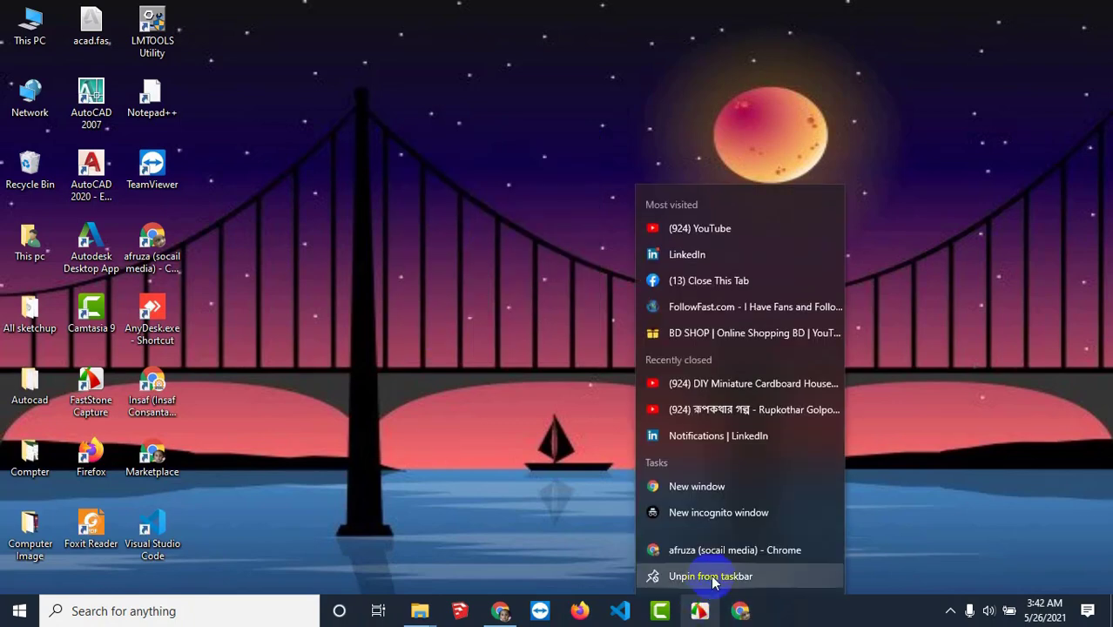
pyautogui.click(712, 578)
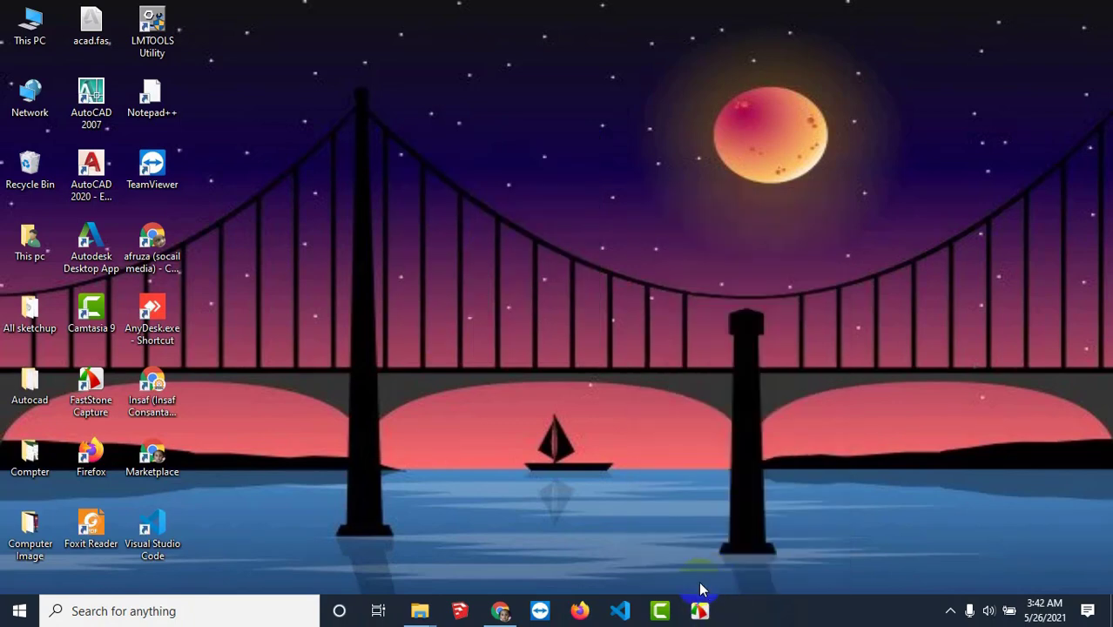
pyautogui.rightClick(699, 614)
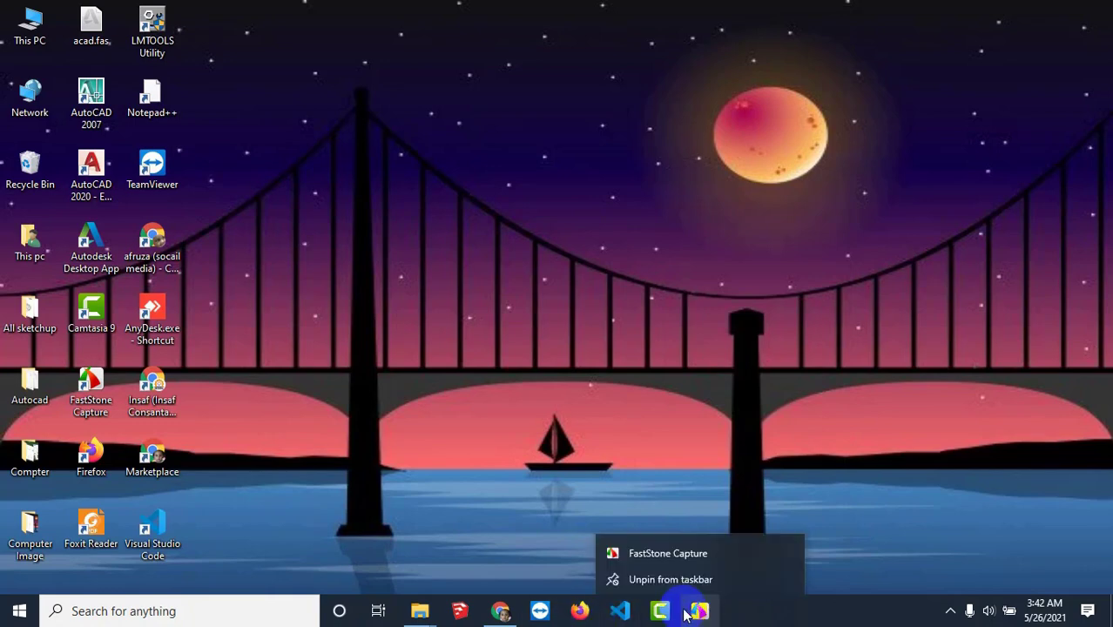
pyautogui.click(611, 577)
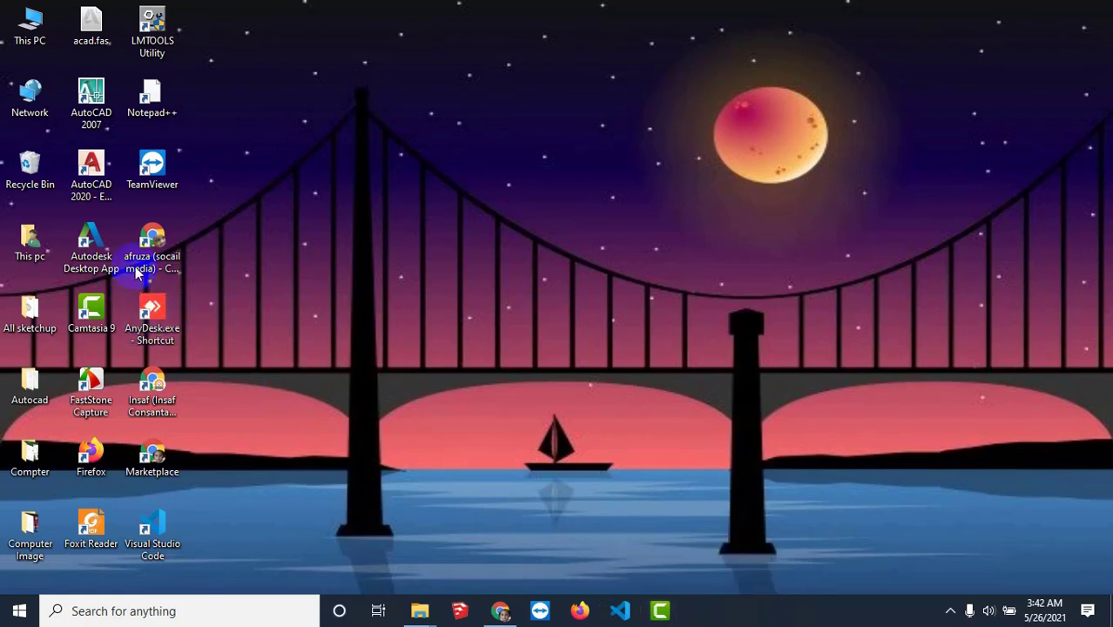
# Pin the social-media Chrome and AnyDesk desktop shortcuts to the taskbar, and refresh the desktop.
pyautogui.moveTo(152, 248); pyautogui.dragTo(690, 617)
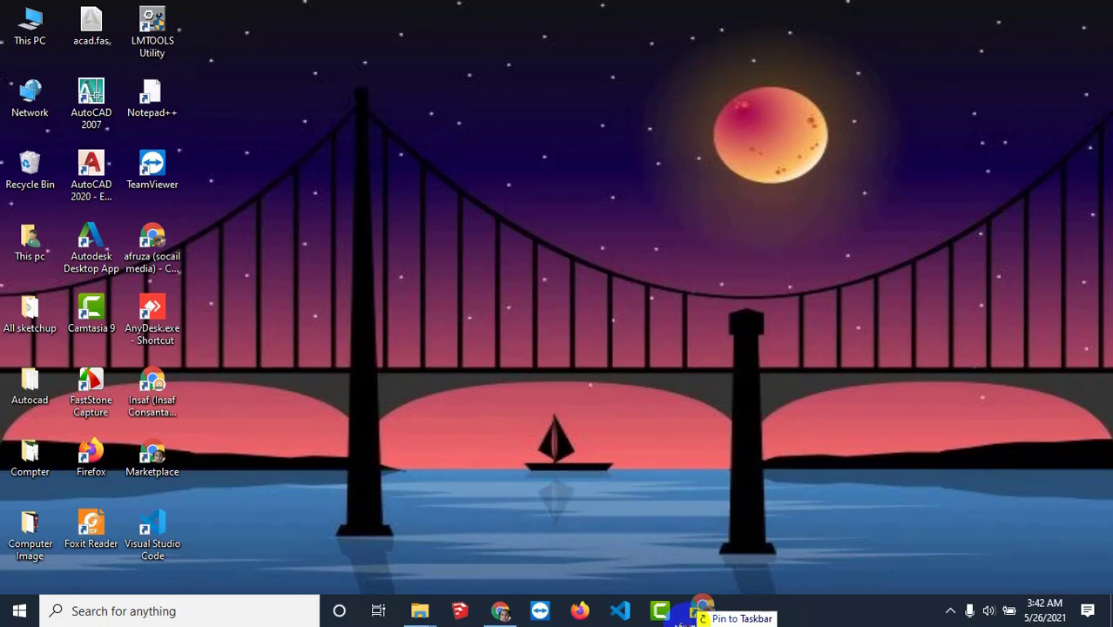
pyautogui.moveTo(152, 319); pyautogui.dragTo(732, 617)
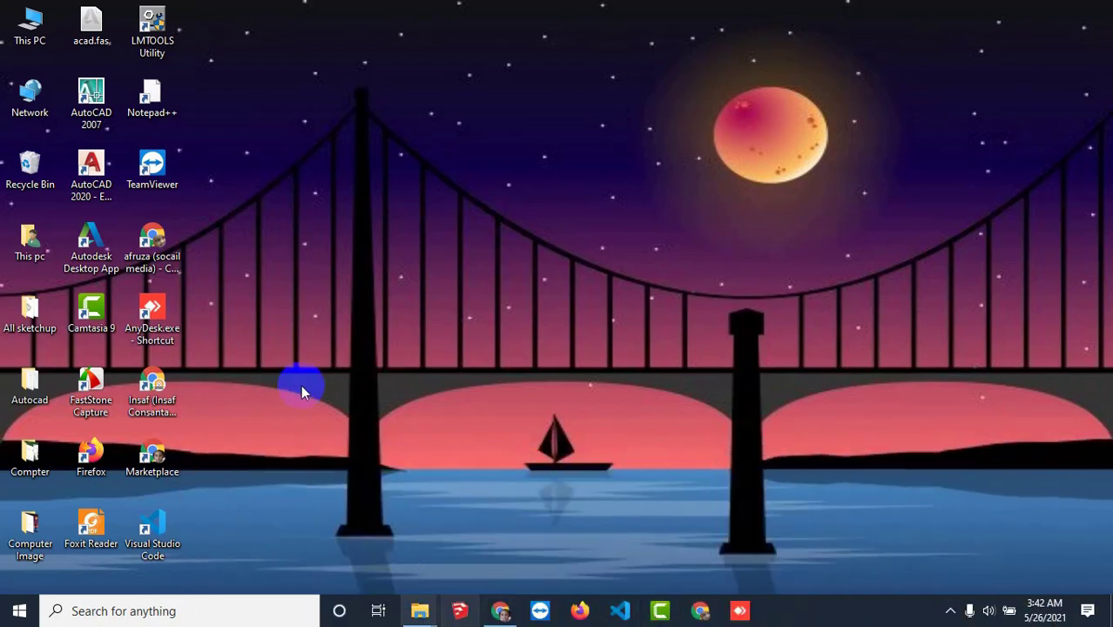
pyautogui.rightClick(279, 210)
pyautogui.click(336, 251)
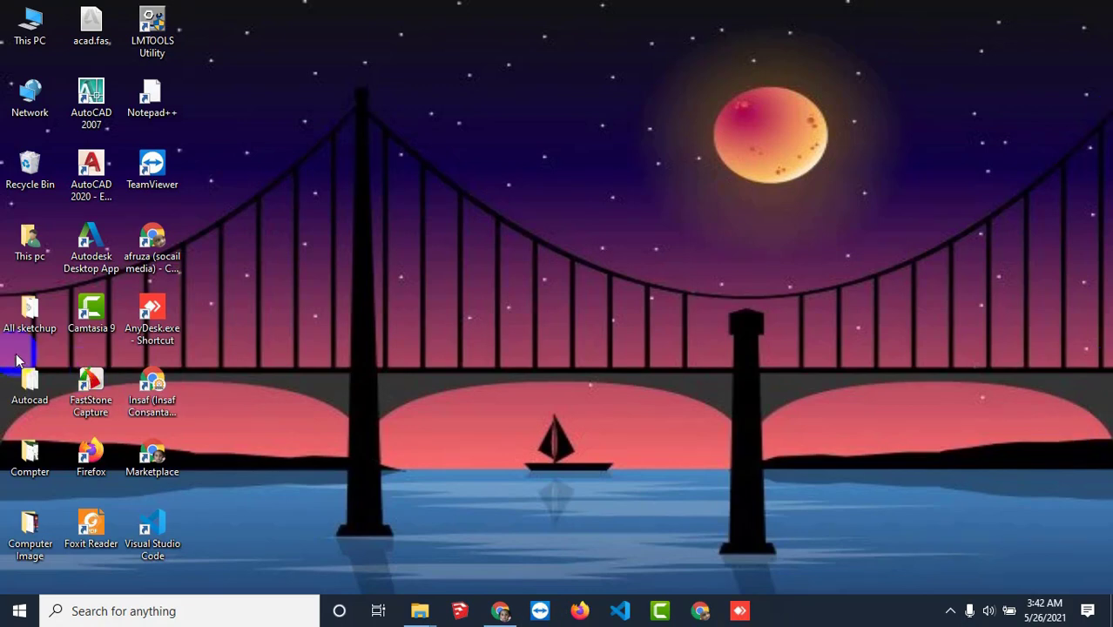
# Show Task View briefly and open the taskbar settings.
pyautogui.click(378, 612)
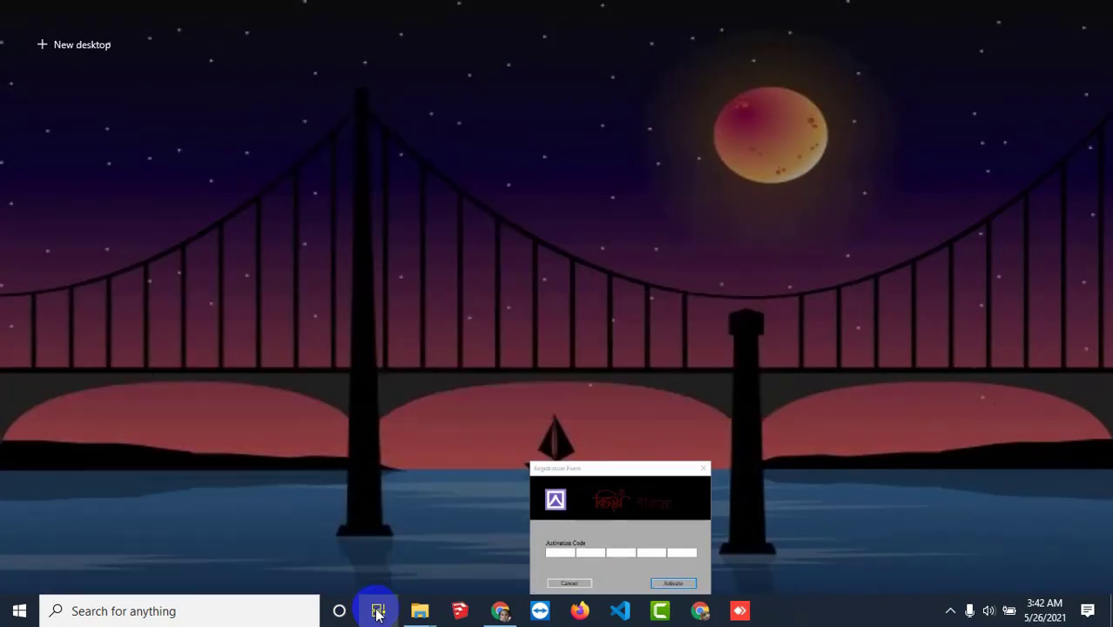
pyautogui.rightClick(378, 612)
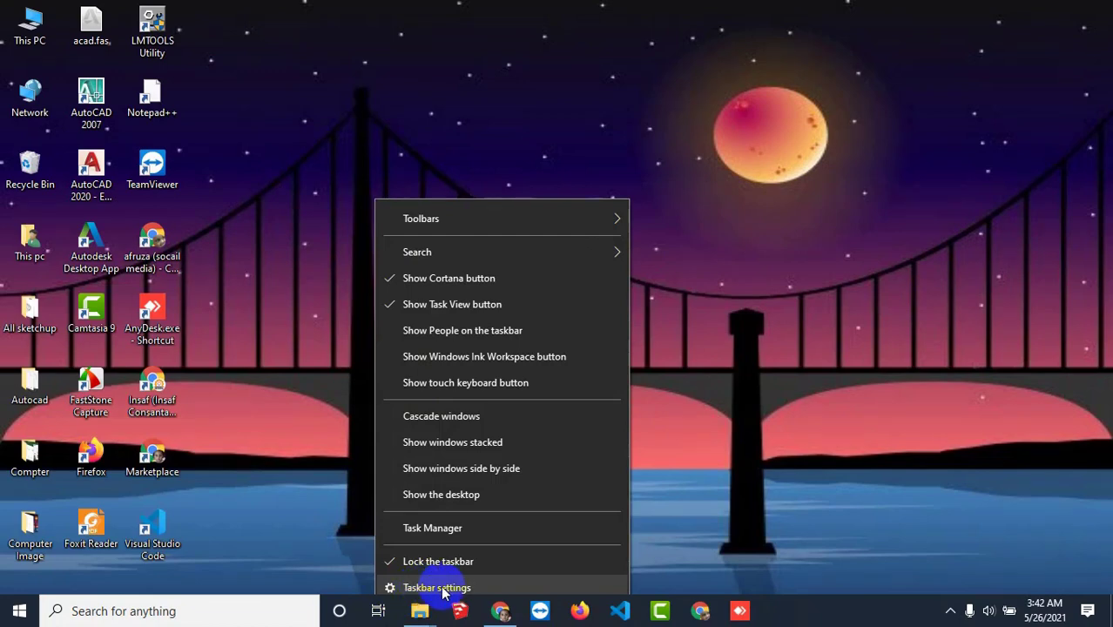
pyautogui.click(438, 588)
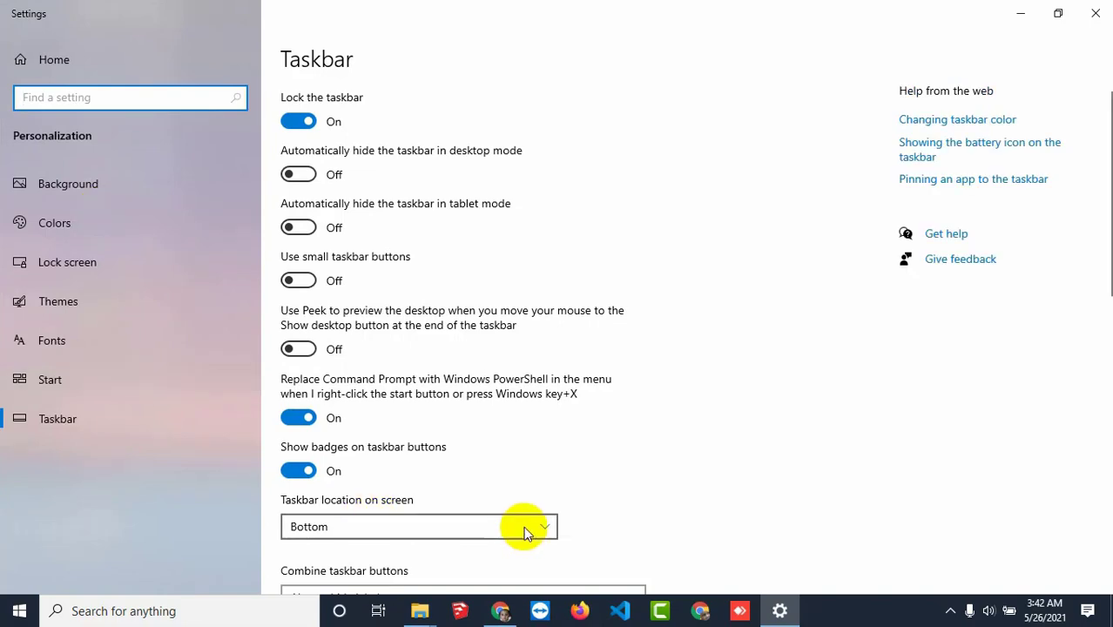
# Set the taskbar location on screen to Top and minimize Settings to show the desktop.
pyautogui.scroll(-2, 286, 432)
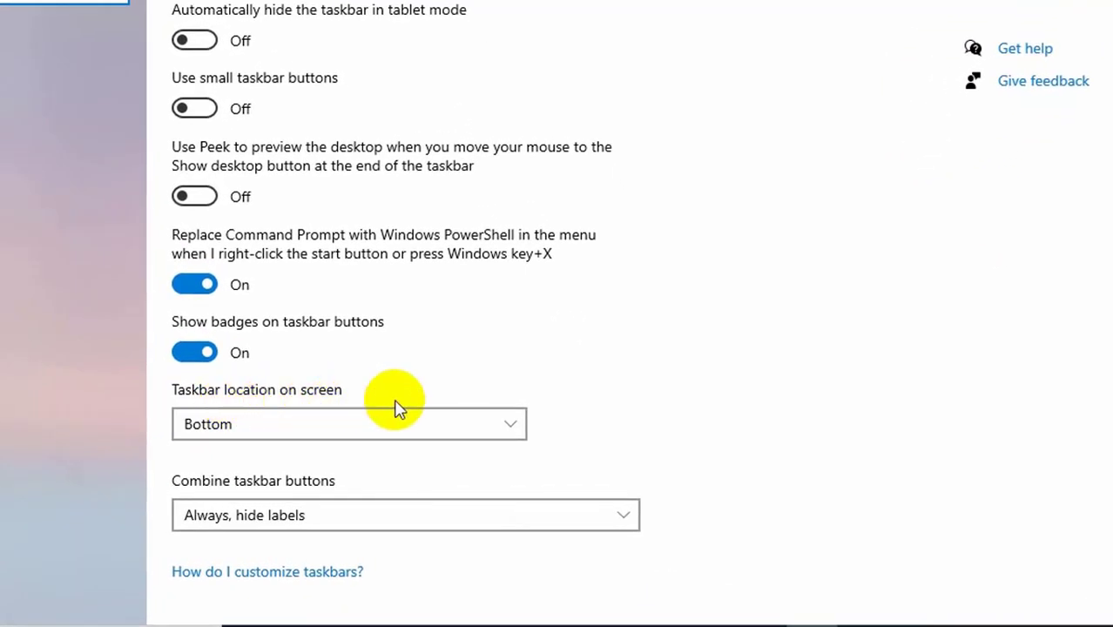
pyautogui.click(311, 423)
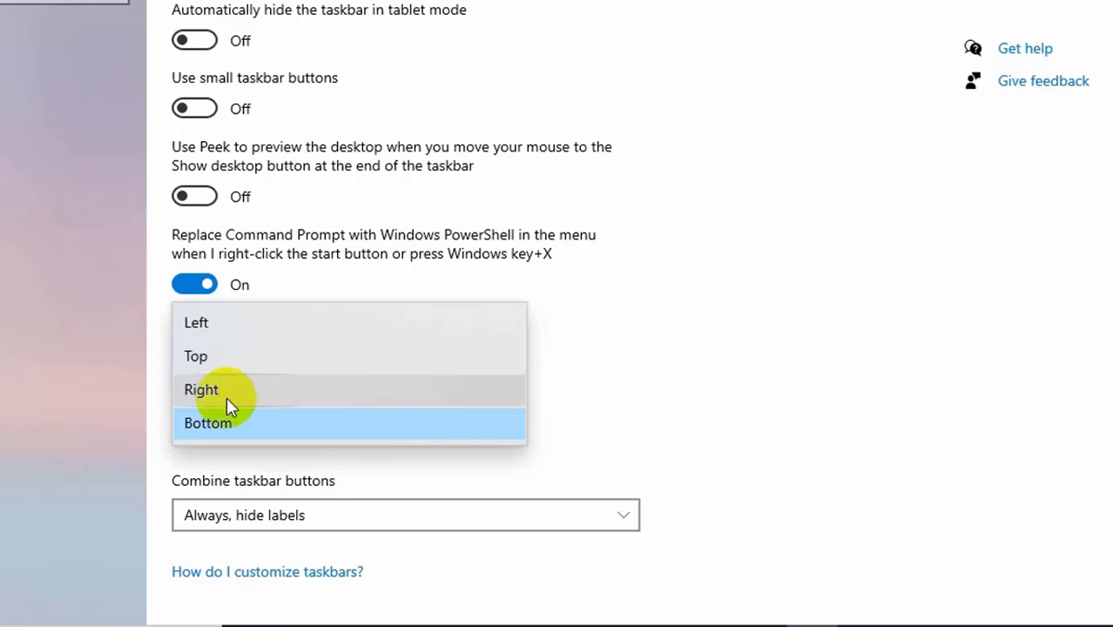
pyautogui.click(203, 360)
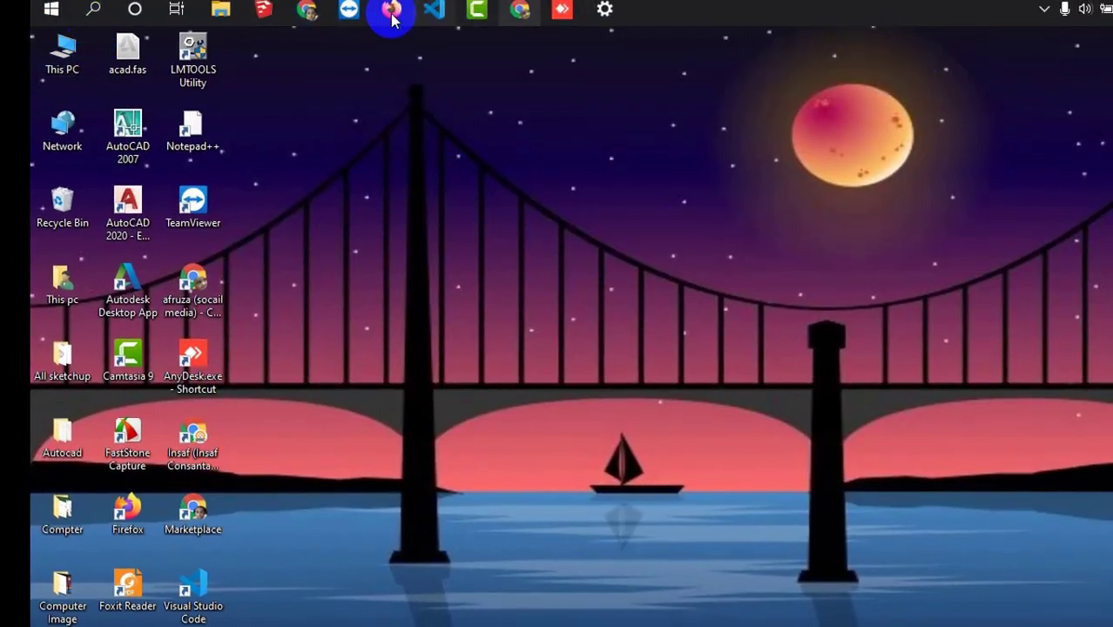
# Restore Settings, set the taskbar location on screen to Left, and minimize Settings to show the desktop.
pyautogui.click(608, 21)
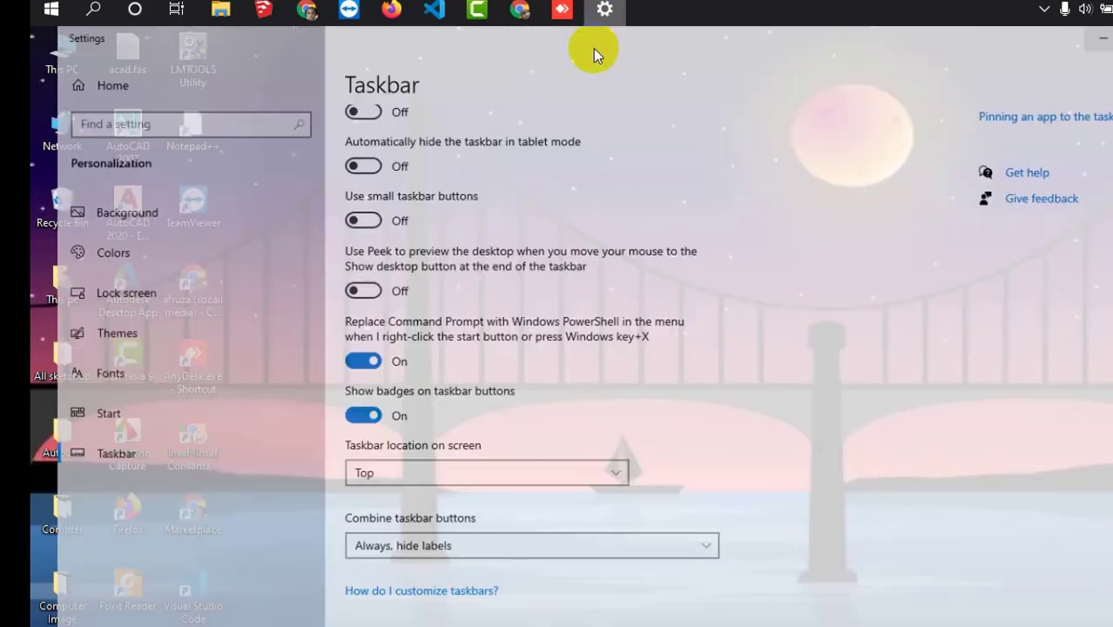
pyautogui.click(540, 491)
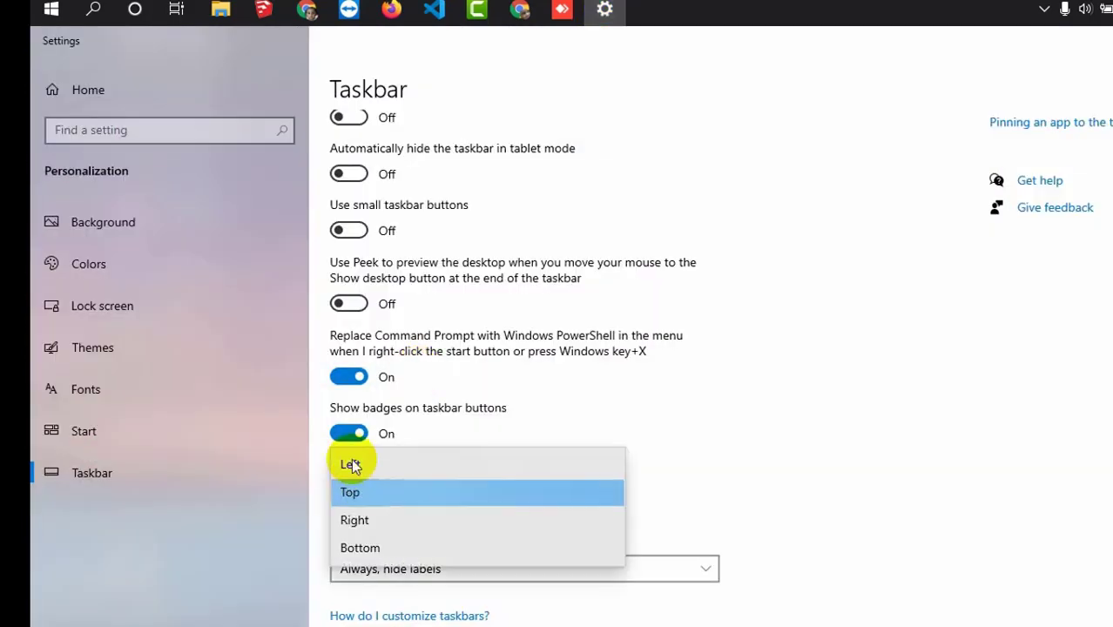
pyautogui.click(355, 463)
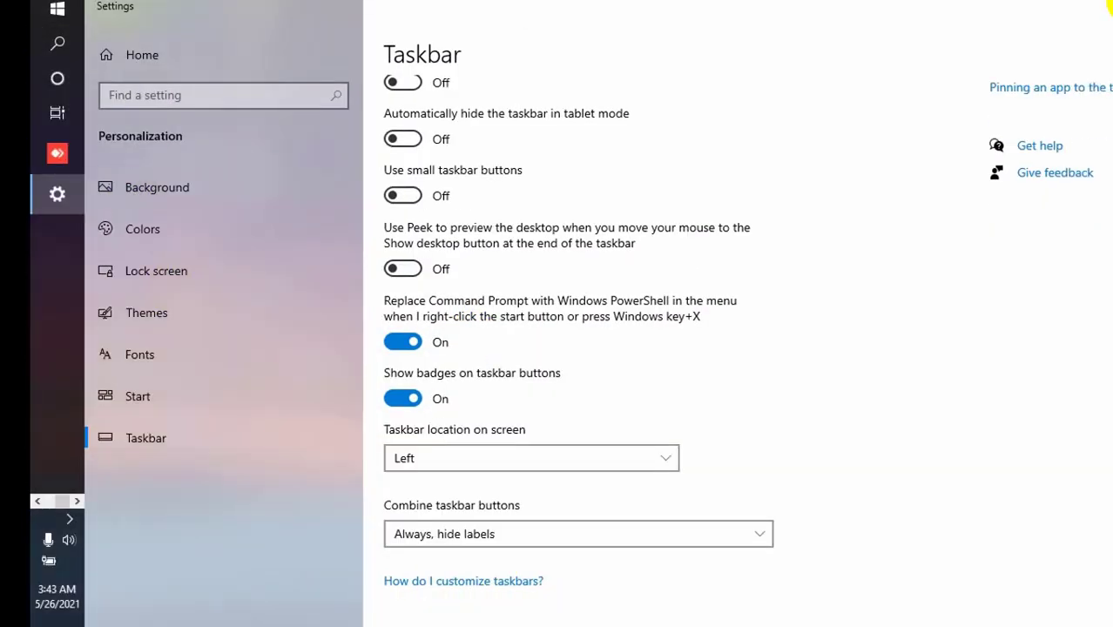
pyautogui.click(1107, 7)
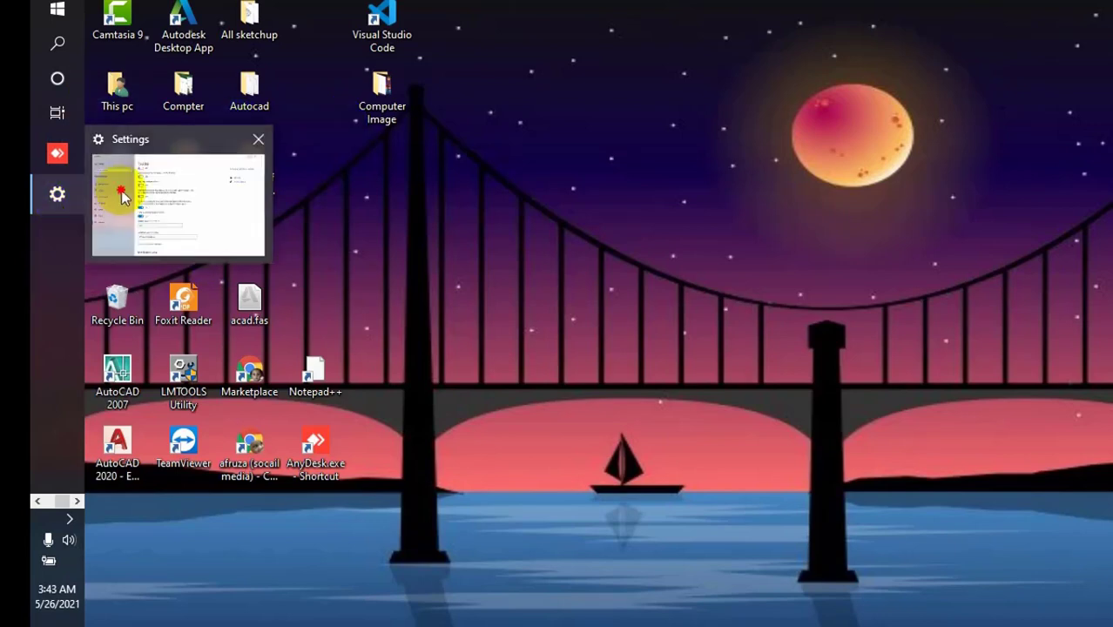
# Restore Settings, set the taskbar location on screen to Right, and minimize Settings to show the desktop.
pyautogui.click(120, 190)
pyautogui.click(552, 460)
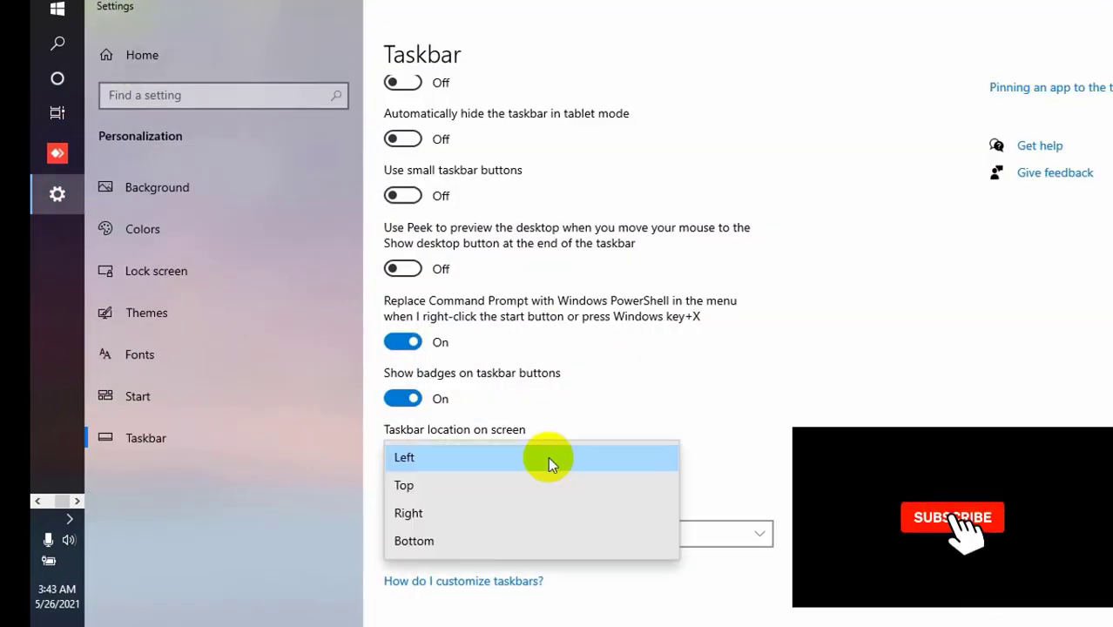
pyautogui.click(408, 514)
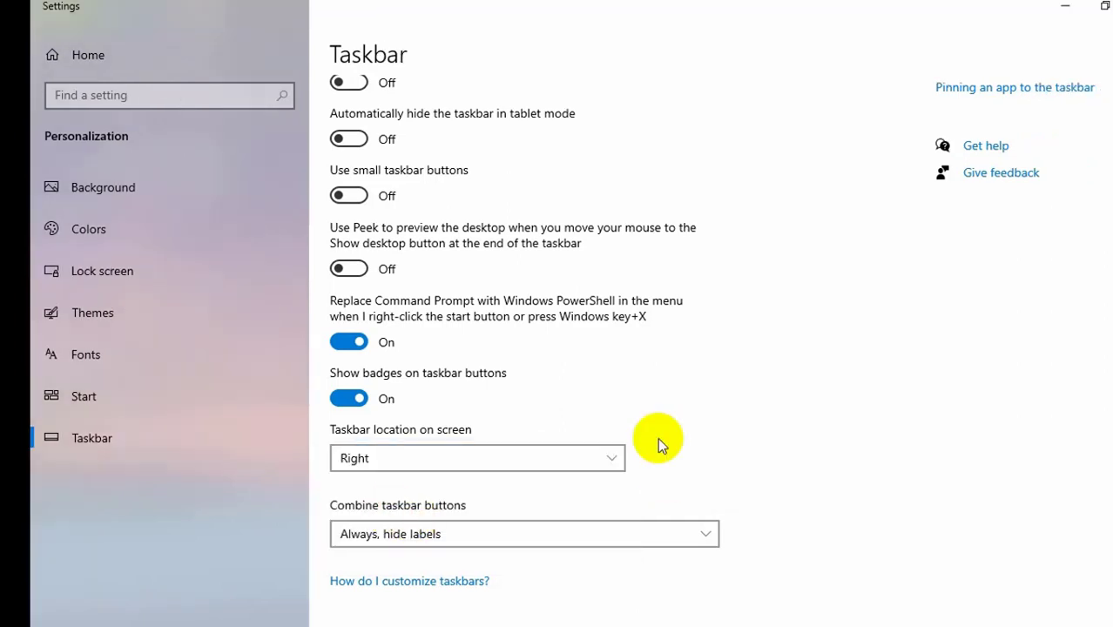
pyautogui.click(1065, 7)
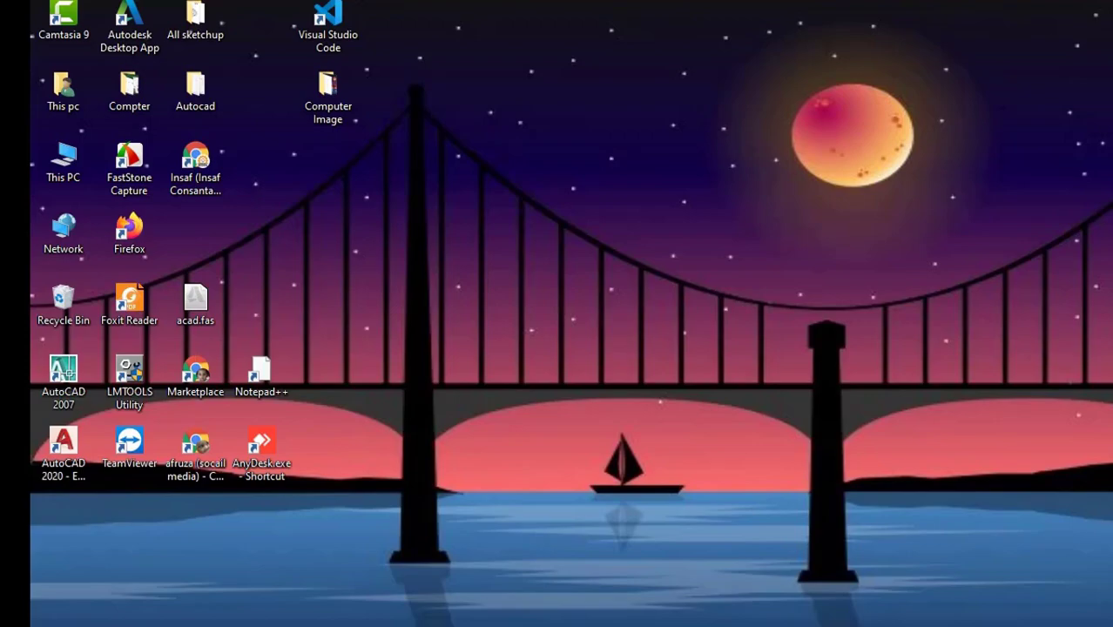
# Restore Settings, set the taskbar location on screen to Bottom, and bring up the context options on the empty desktop.
pyautogui.click(1102, 192)
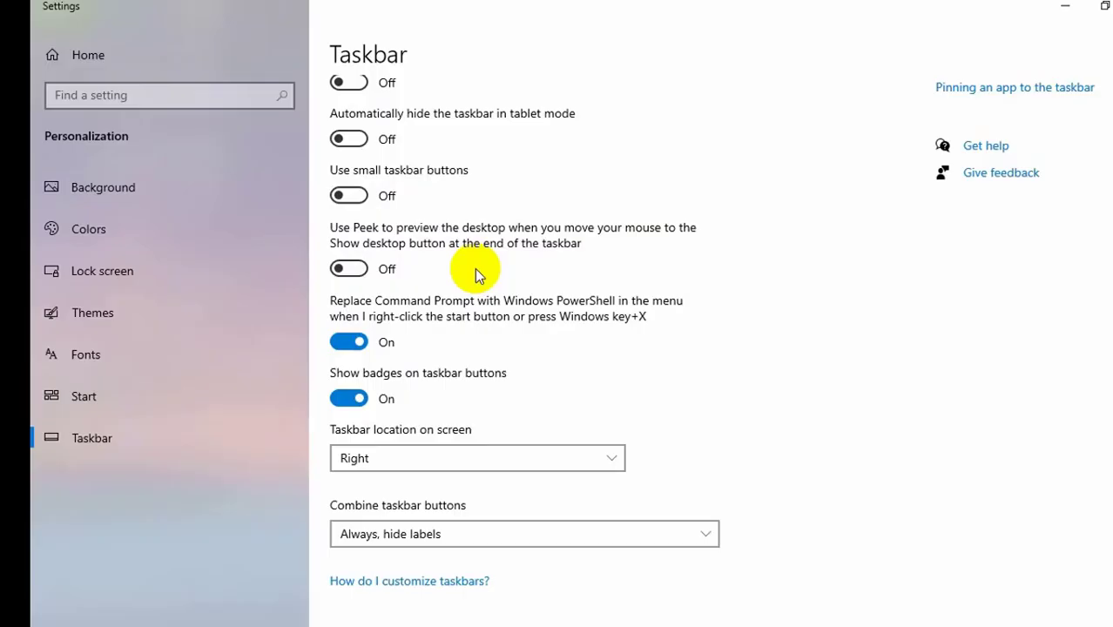
pyautogui.click(412, 459)
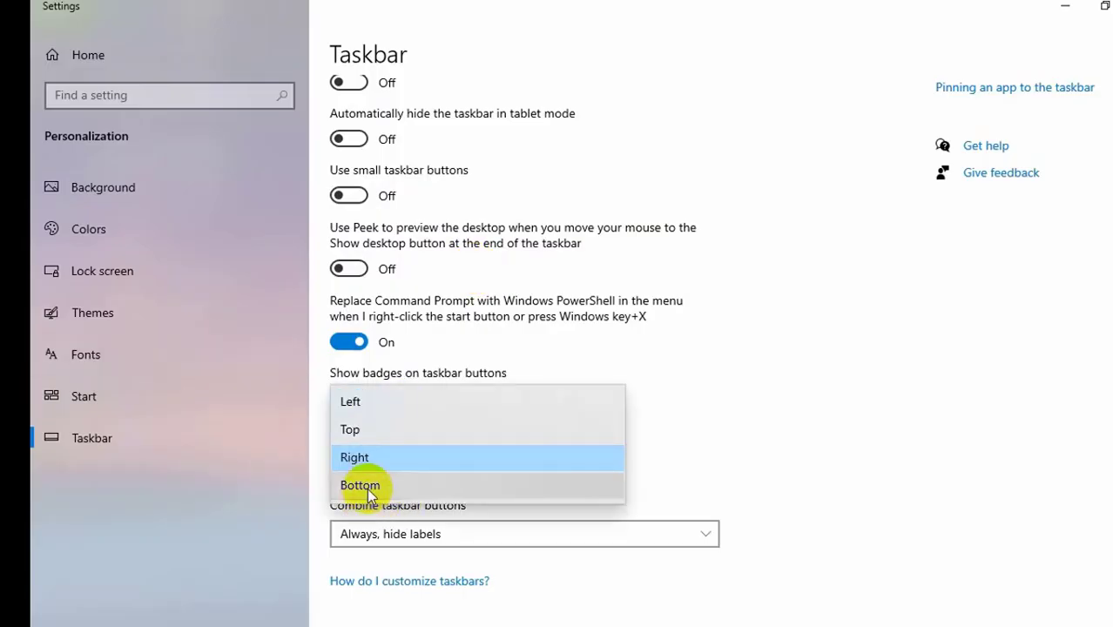
pyautogui.click(367, 488)
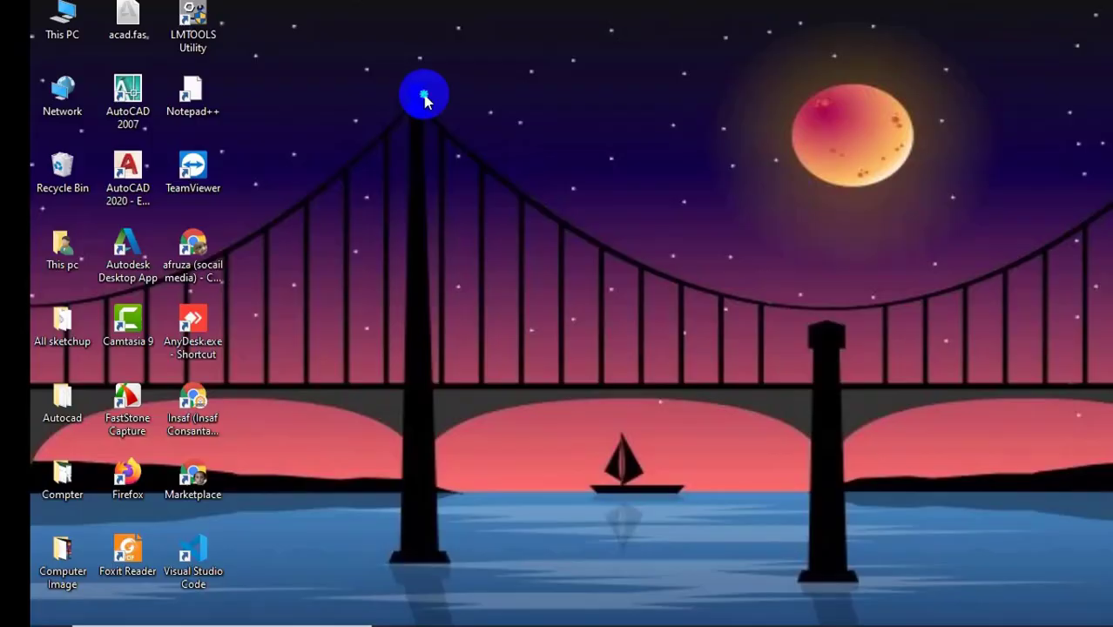
pyautogui.rightClick(424, 97)
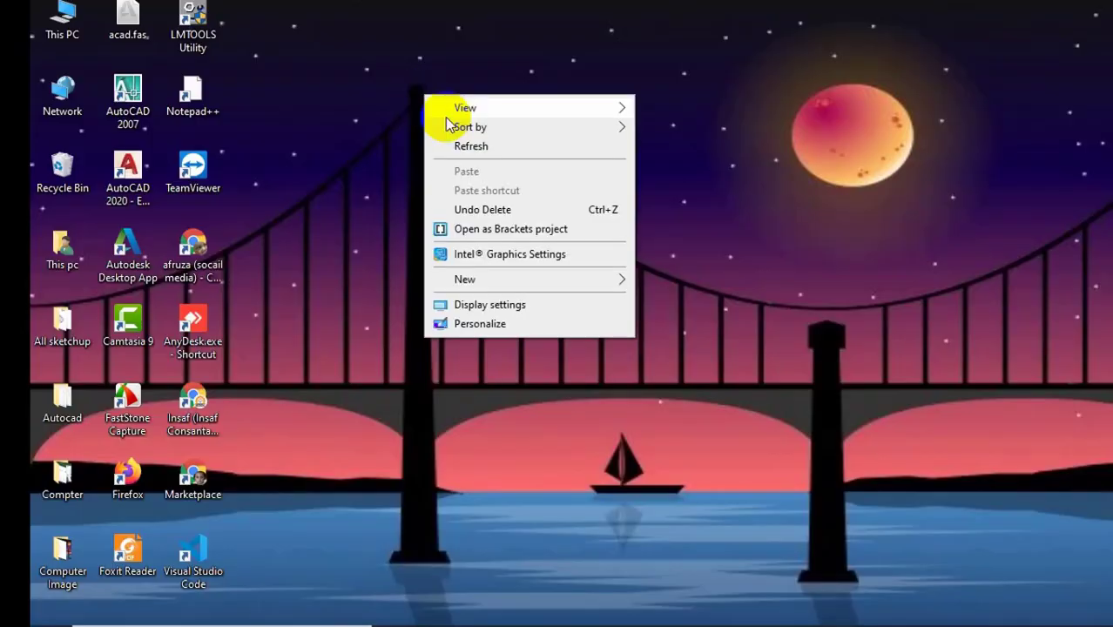